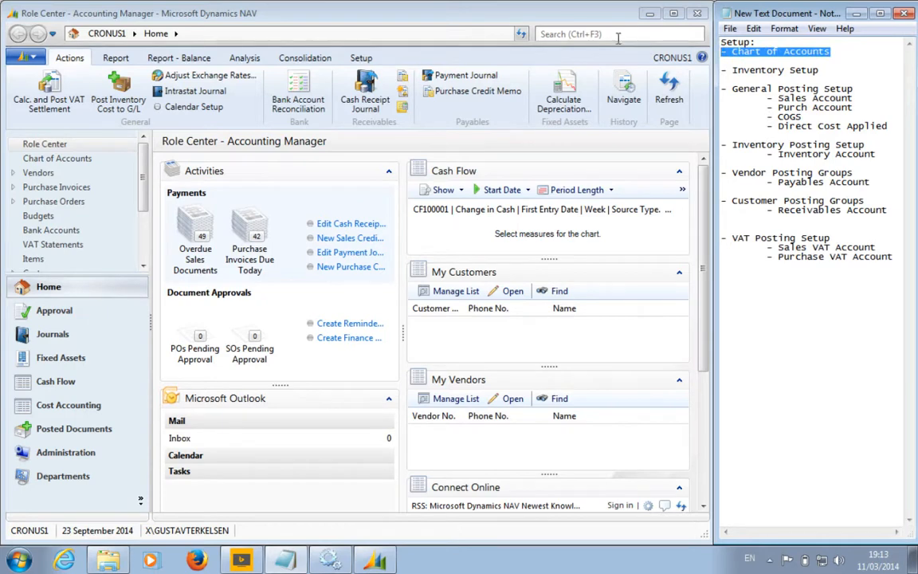
- Search for "chart of", open the Chart of Accounts, and view the A0001 to D0030 accounts at the end of the list
{"action": "left_click", "coordinate": [556, 34]}
{"action": "type", "text": "chart of"}
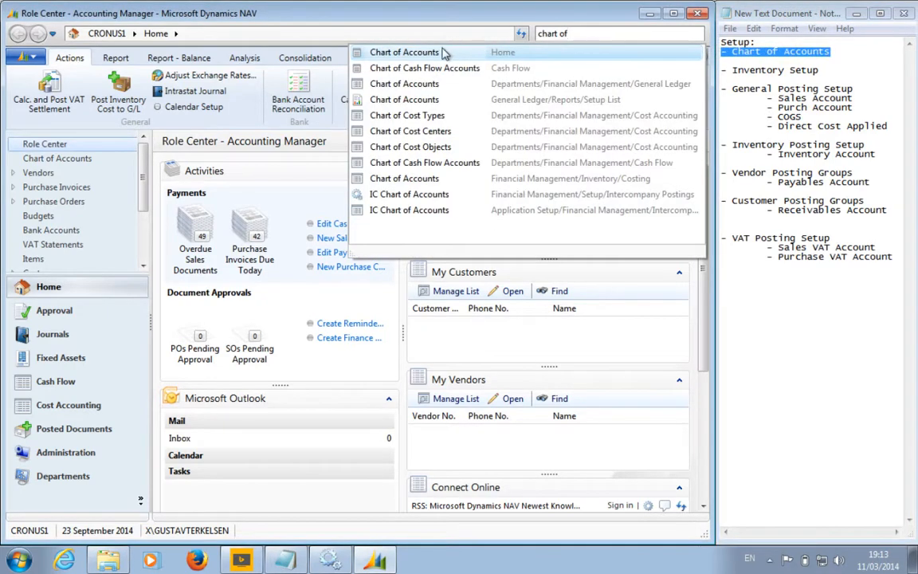
{"action": "left_click", "coordinate": [445, 53]}
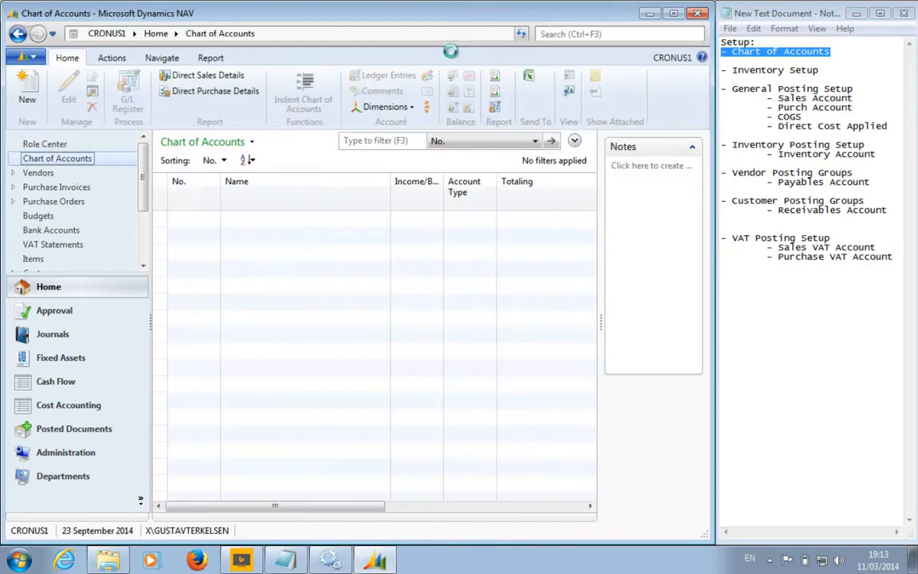
{"action": "left_click_drag", "start_coordinate": [591, 199], "coordinate": [592, 483]}
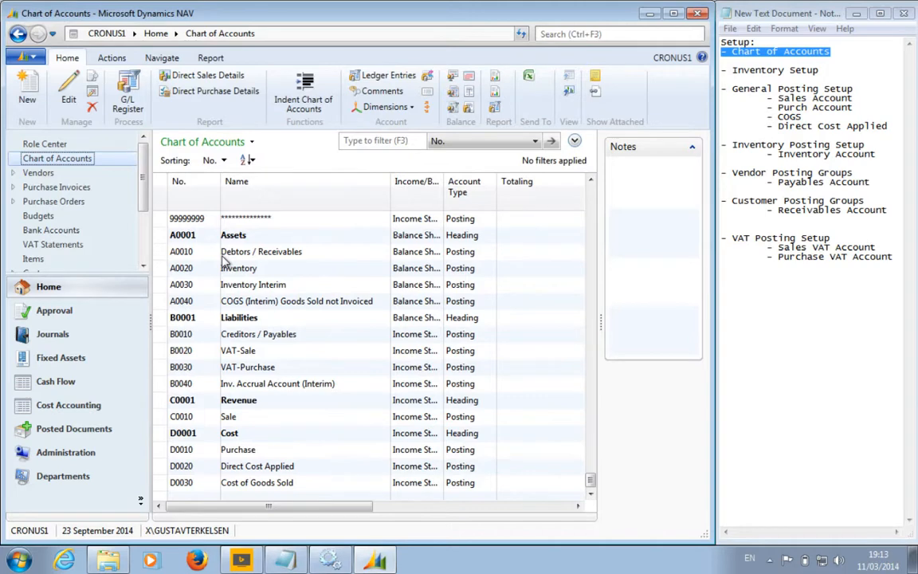
- Open Inventory Setup from a search for "setup inventory", review the automatic and expected cost posting options, and close it
{"action": "left_click", "coordinate": [789, 70]}
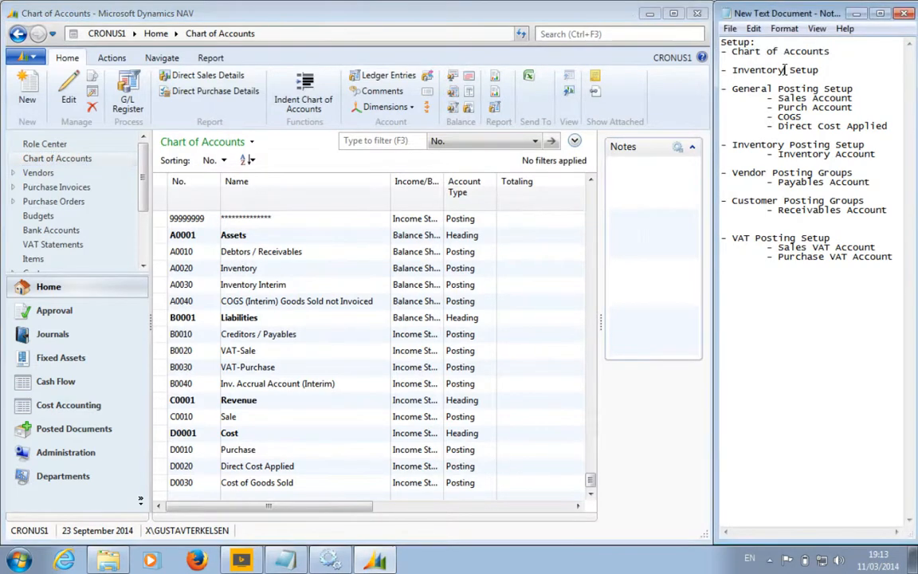
{"action": "left_click_drag", "start_coordinate": [816, 70], "coordinate": [605, 69]}
{"action": "left_click", "coordinate": [635, 34]}
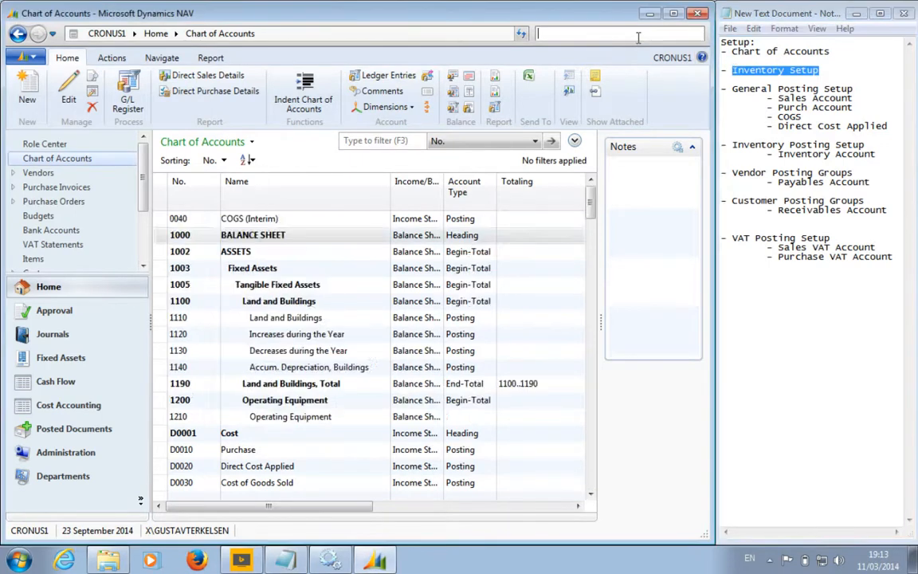
{"action": "type", "text": "setup inventory"}
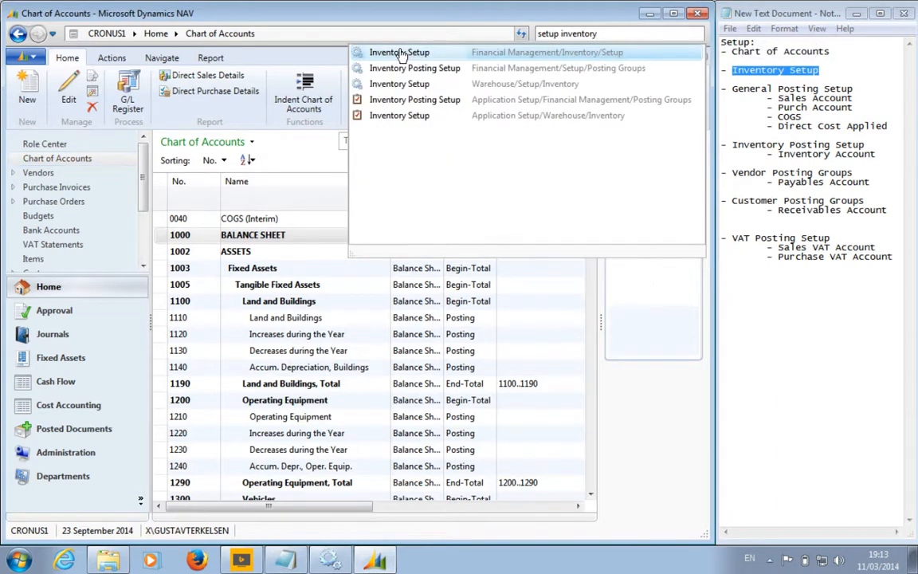
{"action": "left_click", "coordinate": [399, 52]}
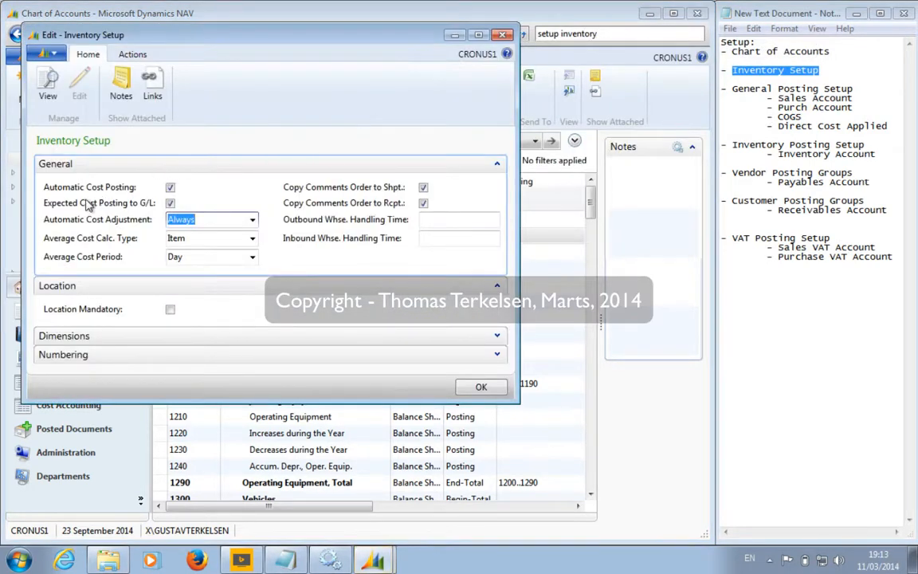
{"action": "left_click", "coordinate": [169, 203]}
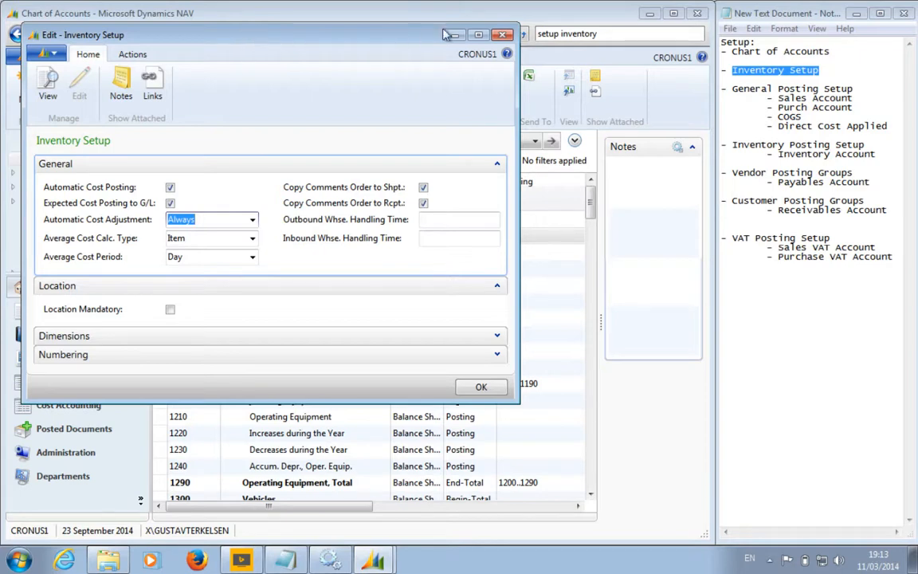
{"action": "left_click", "coordinate": [503, 34]}
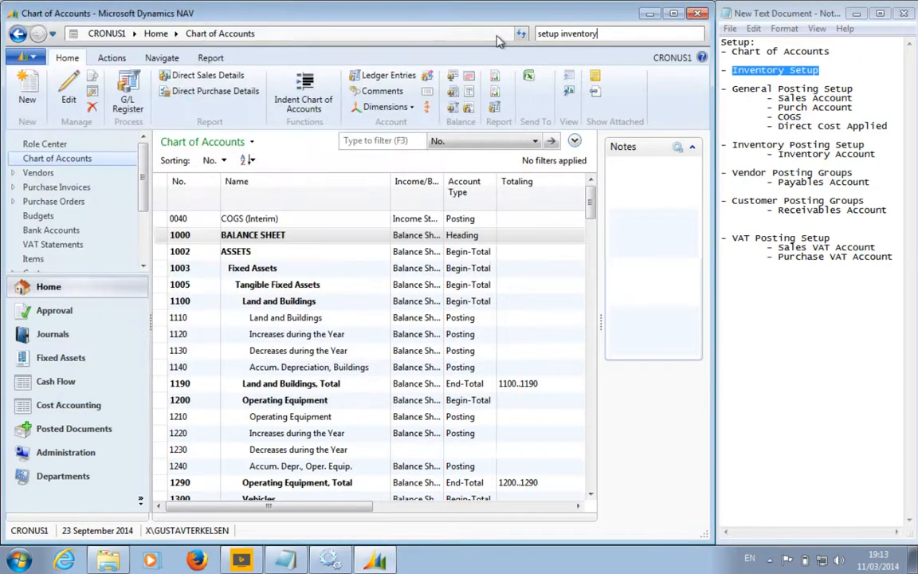
- Search for "gen post set" and open the Gen. Posting Setup page
{"action": "left_click", "coordinate": [781, 90]}
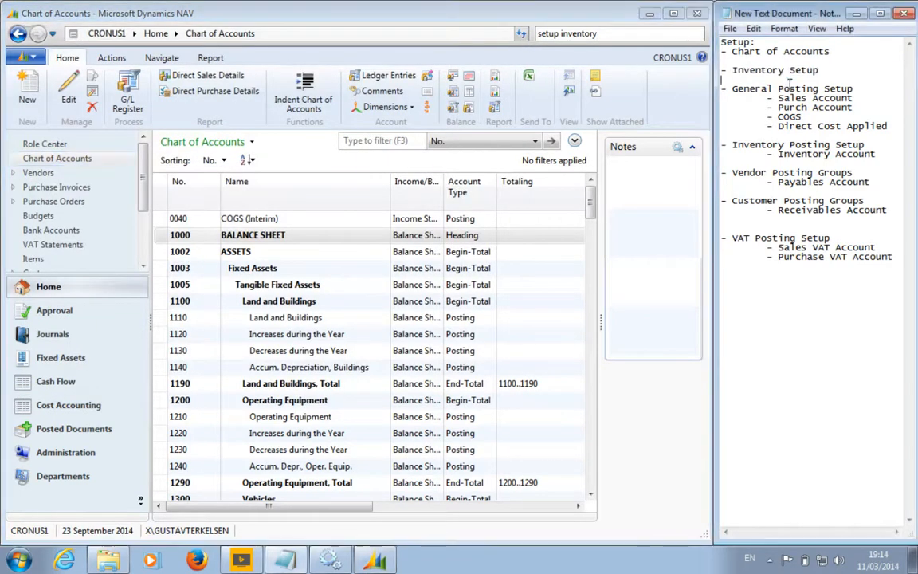
{"action": "left_click", "coordinate": [540, 34]}
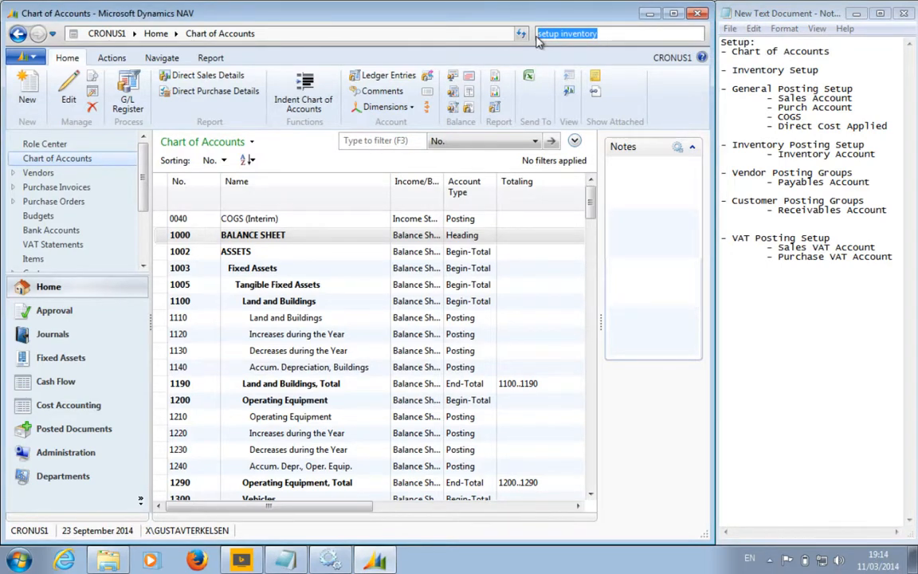
{"action": "type", "text": "gen "}
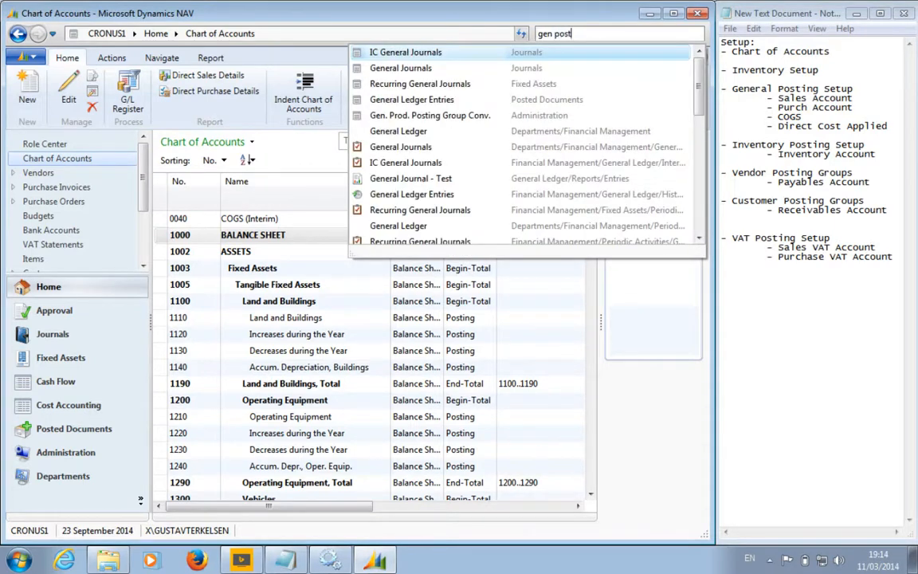
{"action": "type", "text": "post set"}
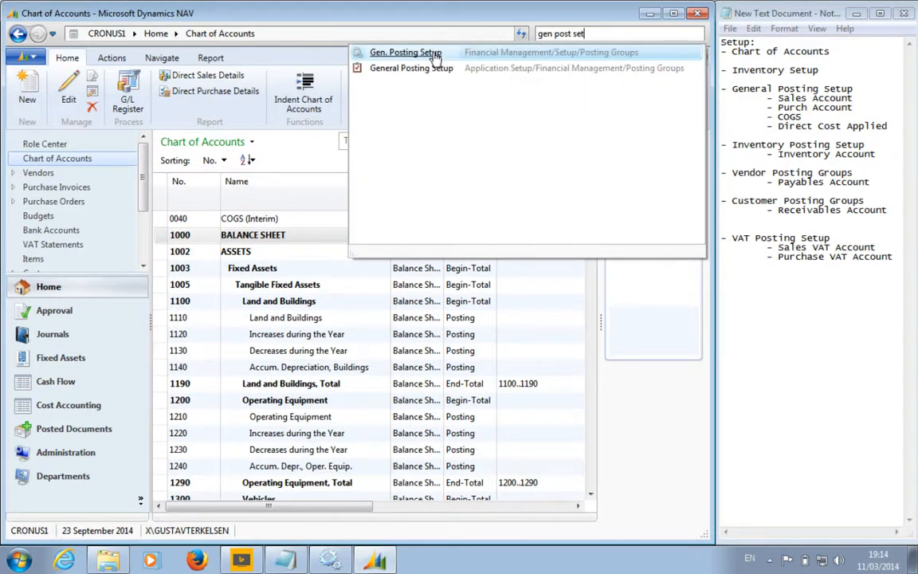
{"action": "left_click", "coordinate": [436, 53]}
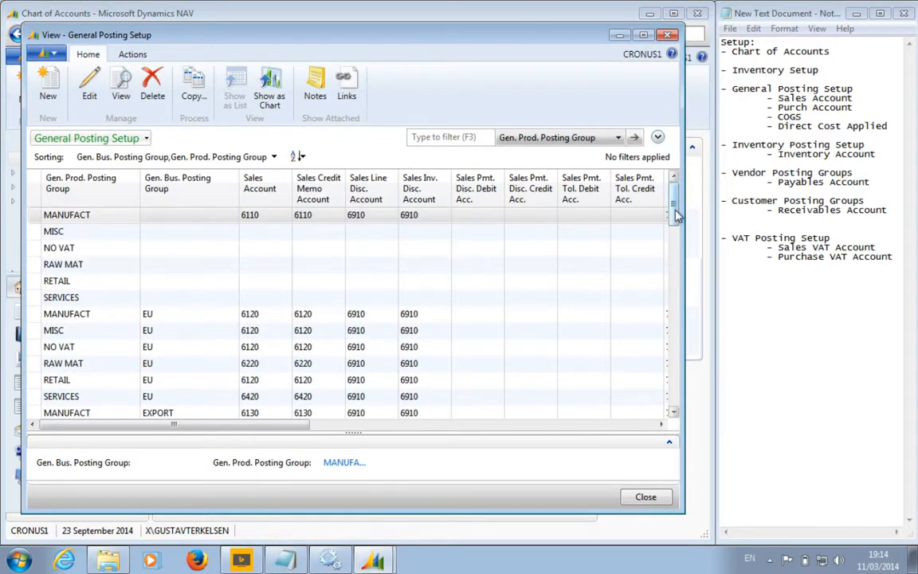
- Filter the General Posting Setup list to the business posting group GEN.BUS.PO
{"action": "left_click_drag", "start_coordinate": [674, 213], "coordinate": [656, 297]}
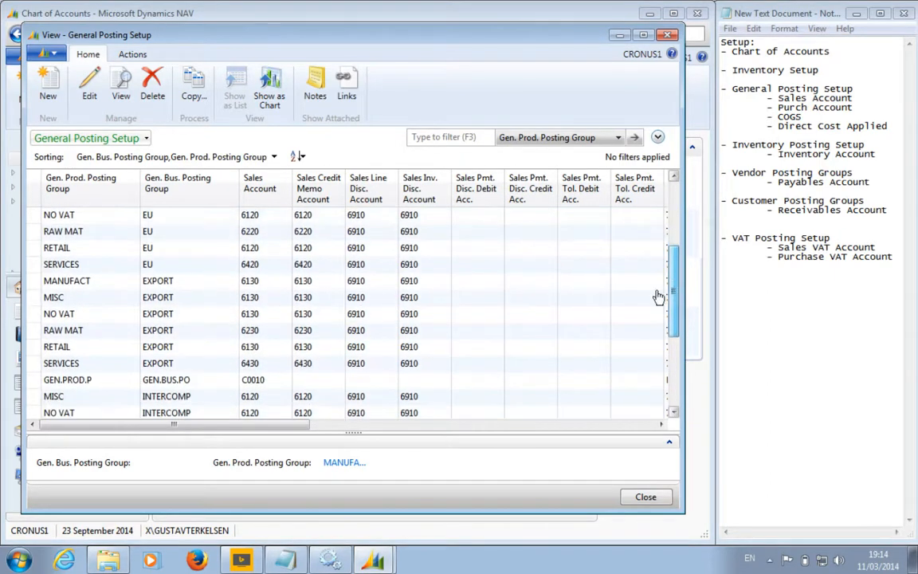
{"action": "left_click", "coordinate": [63, 383]}
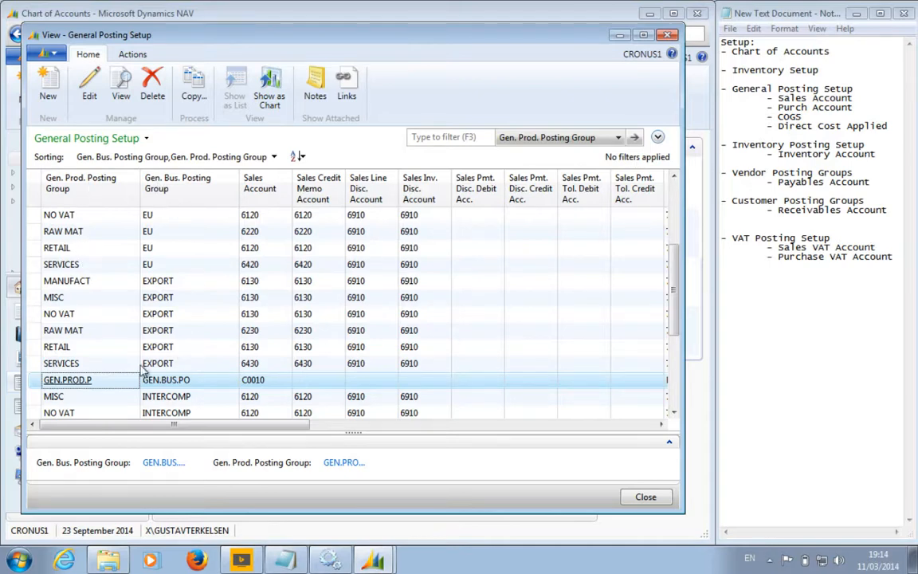
{"action": "right_click", "coordinate": [182, 384]}
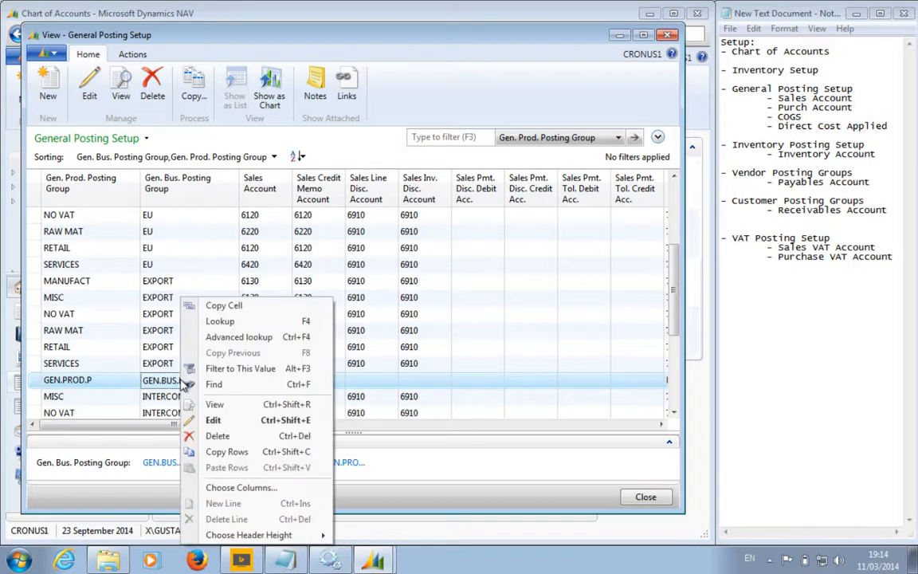
{"action": "left_click", "coordinate": [223, 369]}
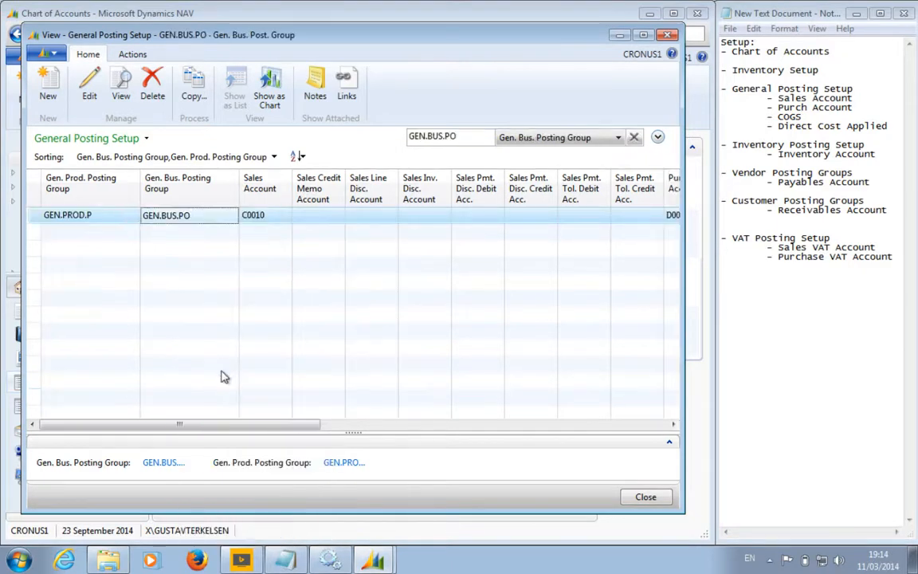
- Look up which G/L accounts the GEN.BUS.PO line uses as its Sales Account and Purch. Account
{"action": "left_click", "coordinate": [263, 218]}
{"action": "left_click", "coordinate": [265, 220]}
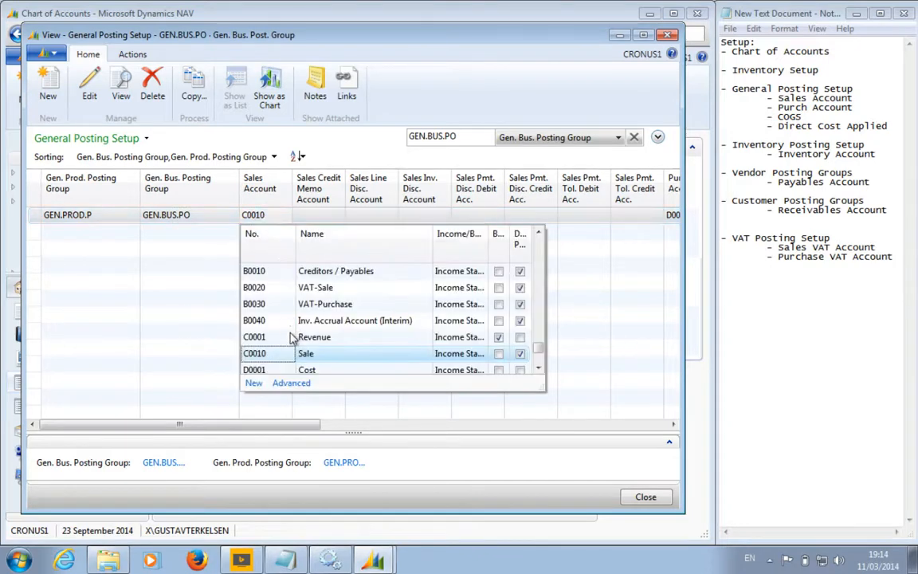
{"action": "key", "text": "Escape"}
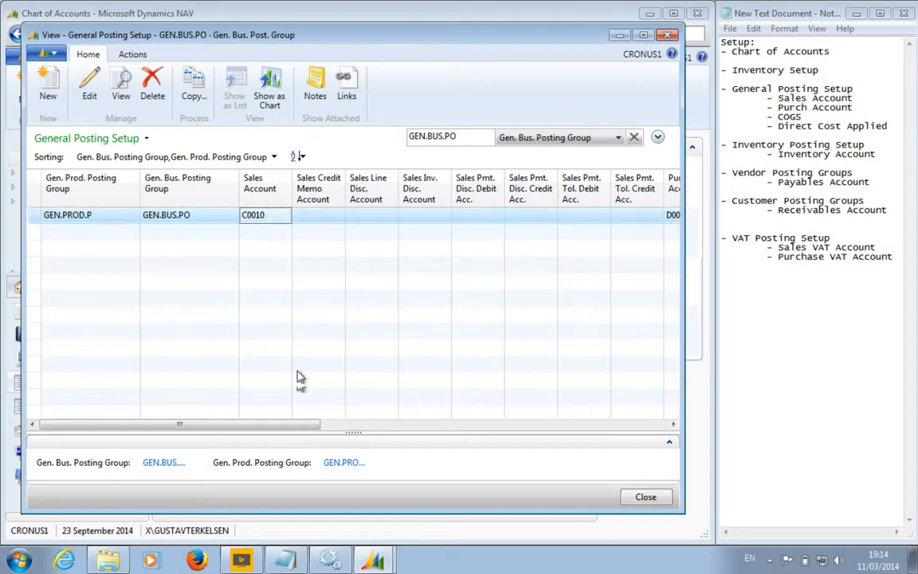
{"action": "left_click_drag", "start_coordinate": [293, 423], "coordinate": [459, 411]}
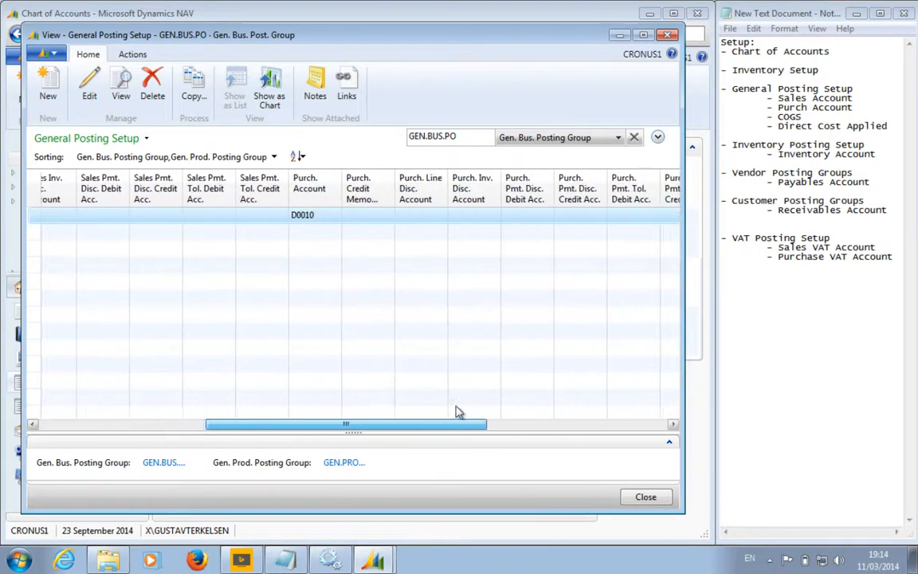
{"action": "left_click", "coordinate": [311, 215]}
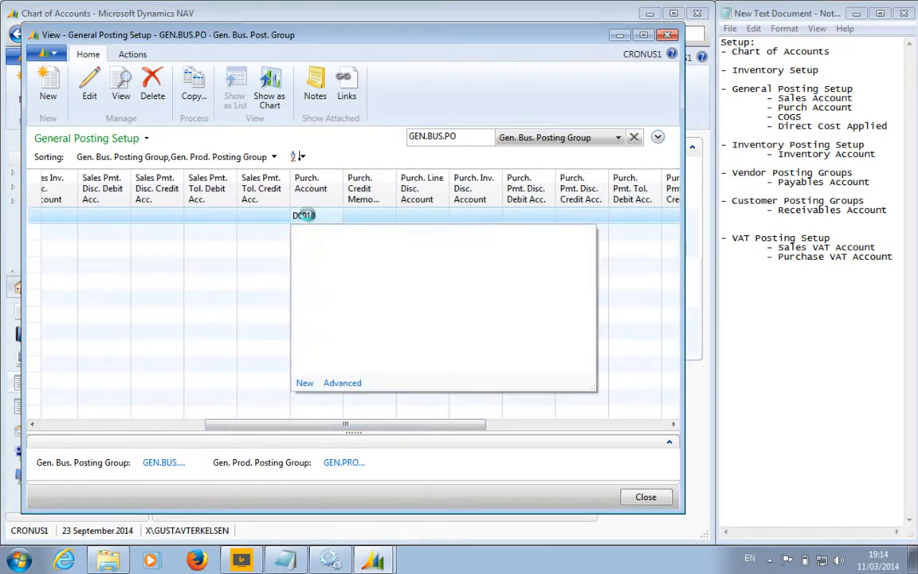
{"action": "left_click", "coordinate": [367, 218]}
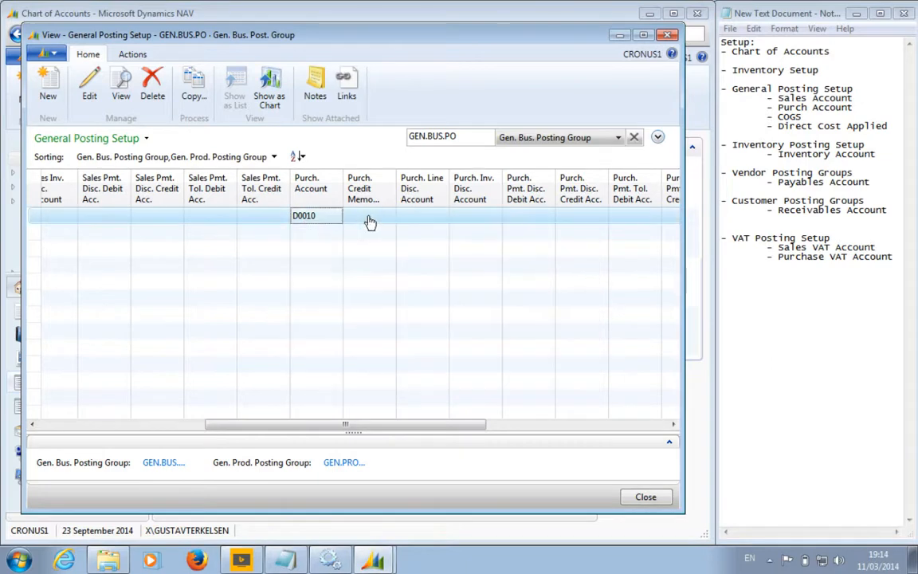
- Look up the G/L accounts assigned as COGS Account and Direct Cost Applied Account on the GEN.BUS.PO line
{"action": "left_click_drag", "start_coordinate": [383, 424], "coordinate": [520, 424]}
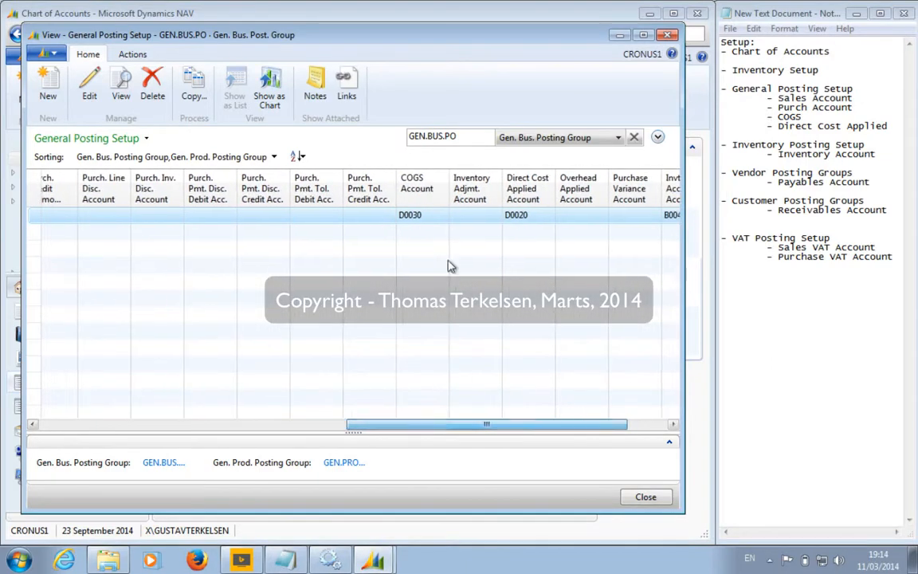
{"action": "left_click", "coordinate": [409, 216]}
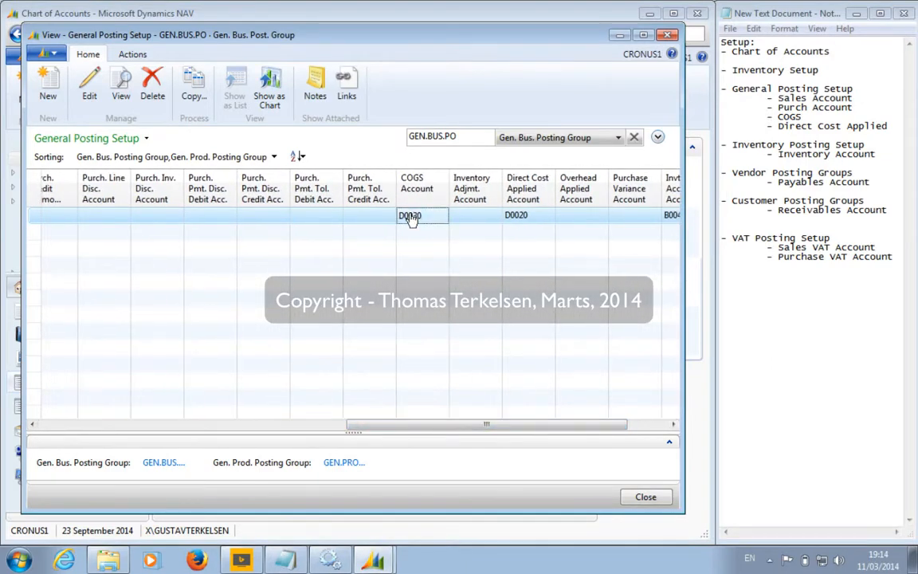
{"action": "left_click", "coordinate": [410, 216]}
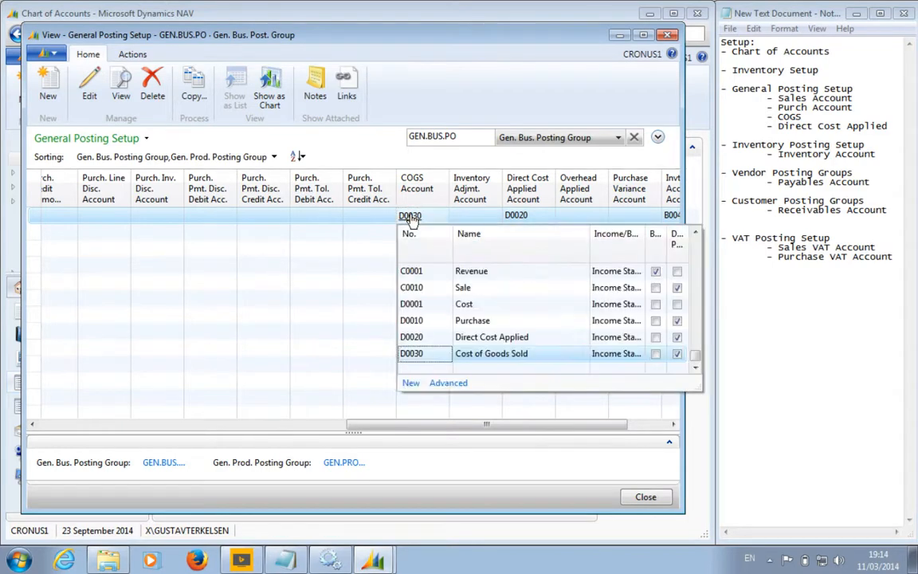
{"action": "key", "text": "Escape"}
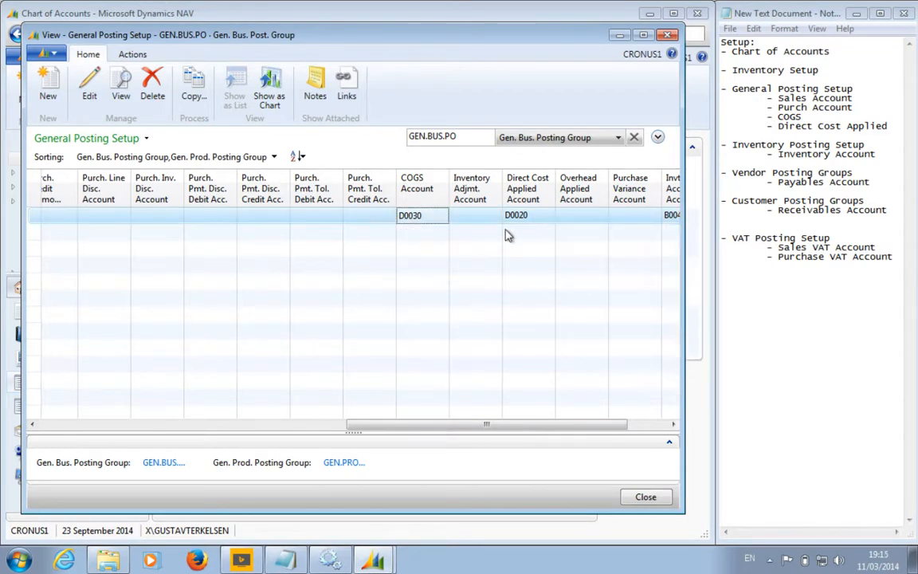
{"action": "left_click_drag", "start_coordinate": [536, 426], "coordinate": [579, 428]}
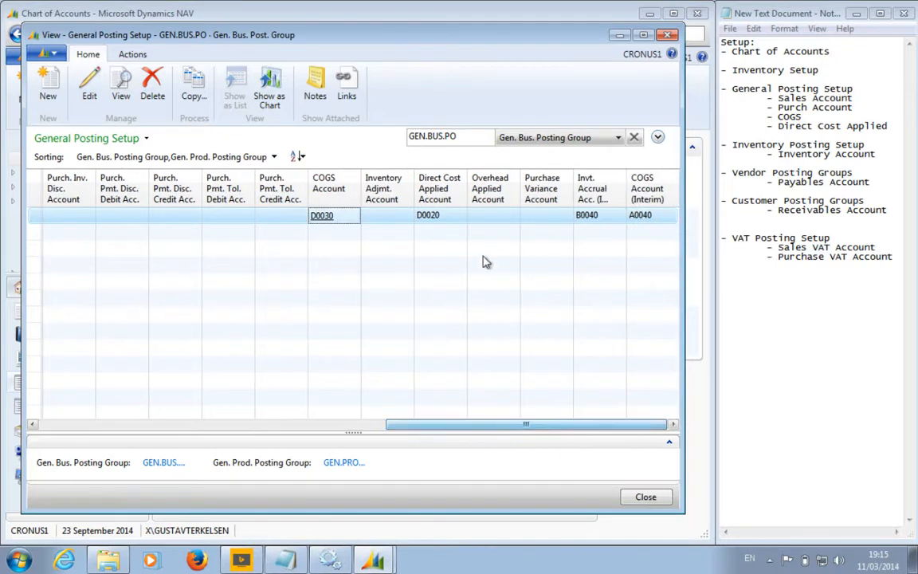
{"action": "left_click", "coordinate": [434, 220]}
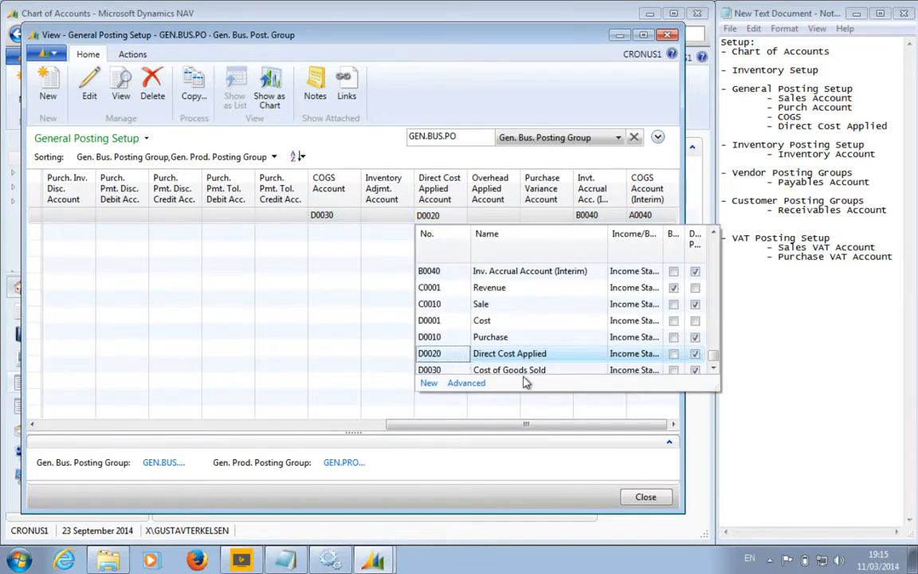
{"action": "key", "text": "Escape"}
- Look up the interim inventory accrual and interim COGS accounts on the GEN.BUS.PO line, then close General Posting Setup
{"action": "left_click", "coordinate": [602, 220]}
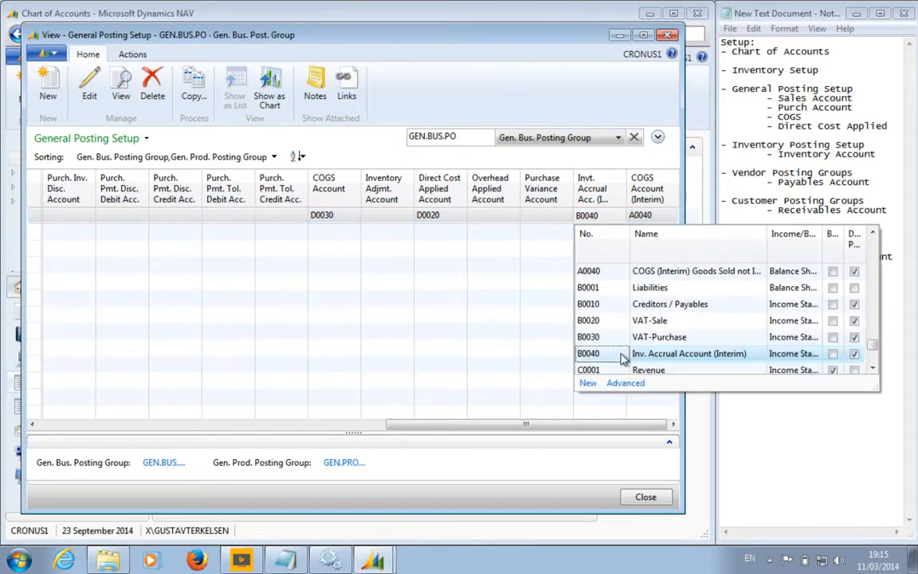
{"action": "key", "text": "Escape"}
{"action": "left_click", "coordinate": [643, 220]}
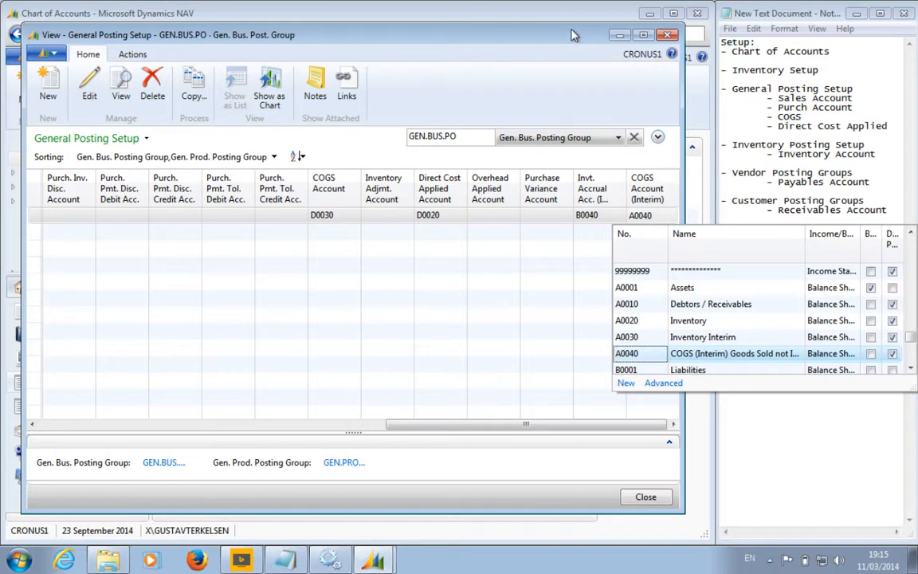
{"action": "key", "text": "Escape"}
{"action": "key", "text": "Escape"}
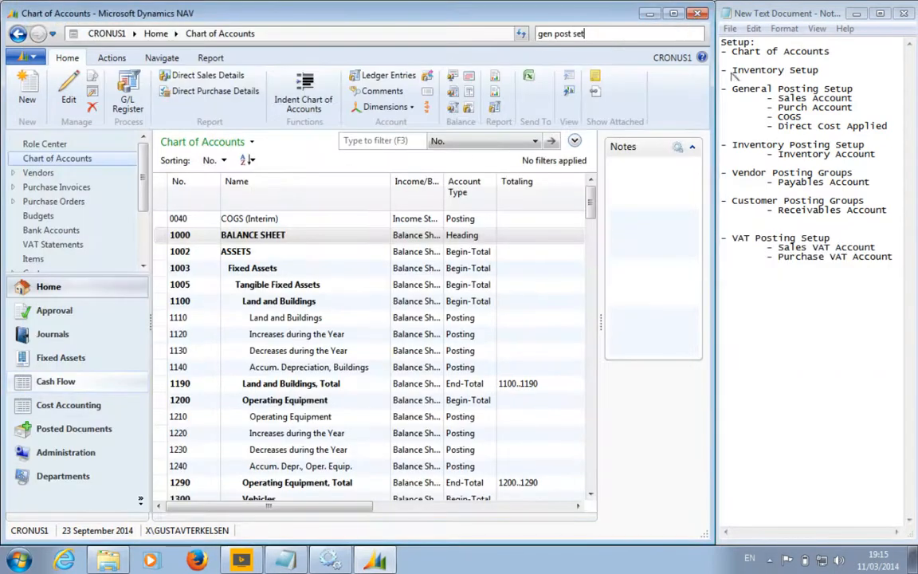
- Search for "inv post set" and open the Inventory Posting Setup page
{"action": "left_click", "coordinate": [806, 141]}
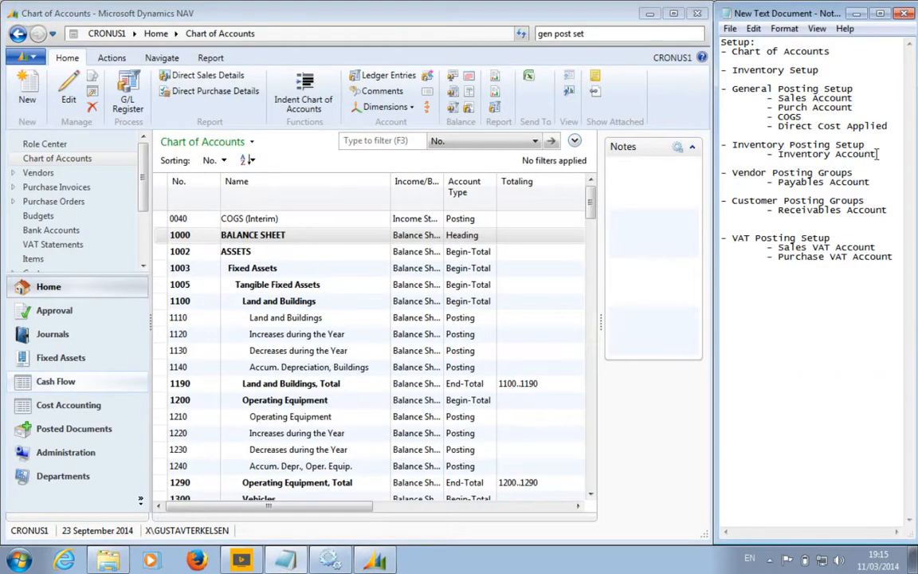
{"action": "left_click_drag", "start_coordinate": [611, 36], "coordinate": [560, 37]}
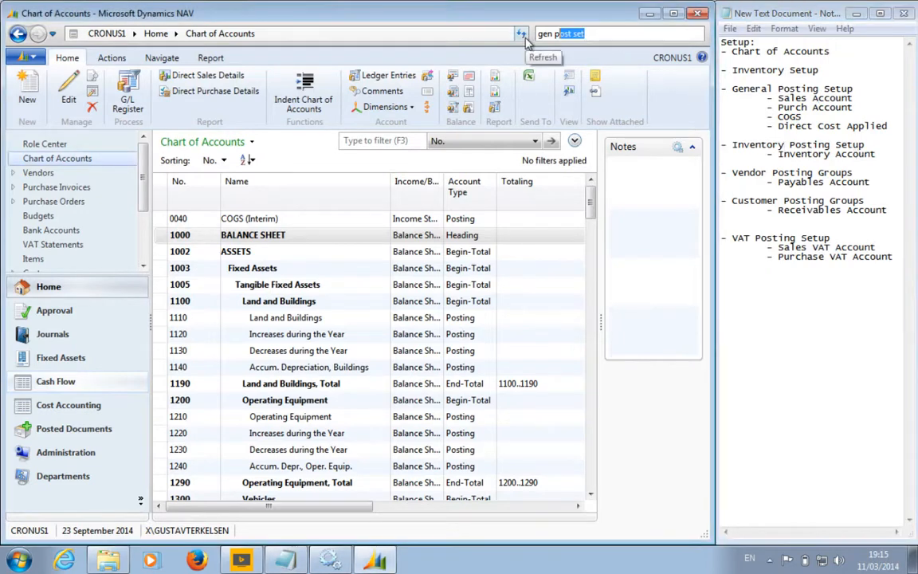
{"action": "key", "text": "BackSpace"}
{"action": "key", "text": "BackSpace"}
{"action": "key", "text": "BackSpace"}
{"action": "key", "text": "BackSpace"}
{"action": "key", "text": "BackSpace"}
{"action": "key", "text": "BackSpace"}
{"action": "type", "text": "inv"}
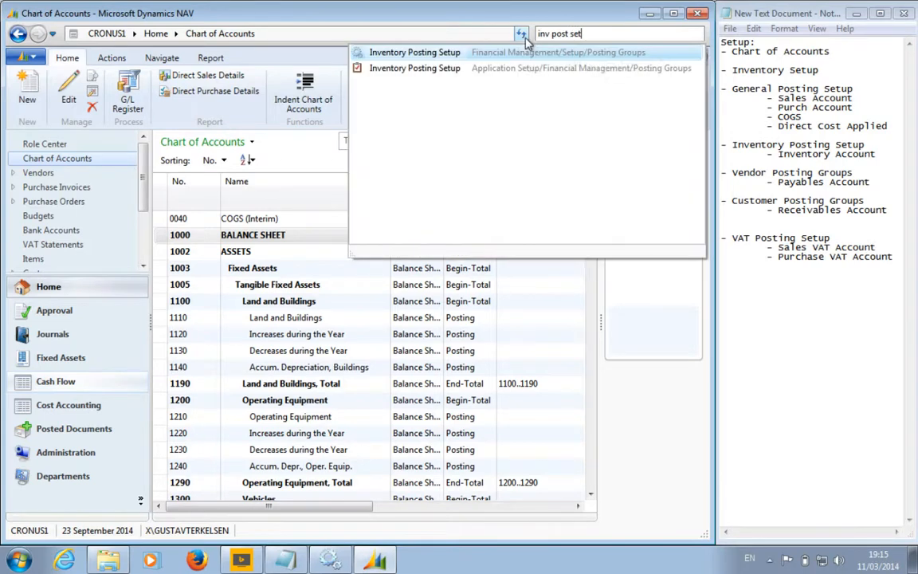
{"action": "left_click", "coordinate": [446, 54]}
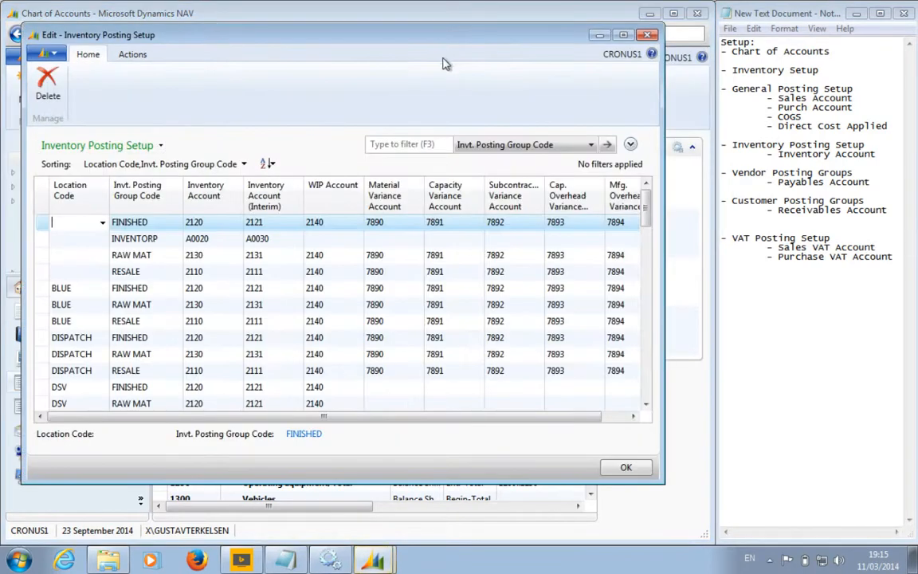
- Filter Inventory Posting Setup to the INVENTORP posting group to check its Inventory Account, and close the page
{"action": "left_click", "coordinate": [166, 239]}
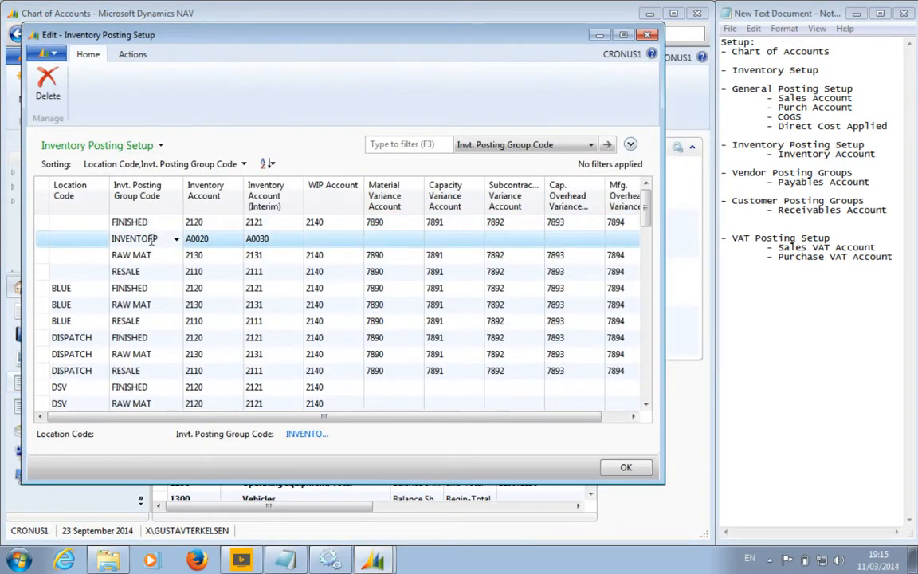
{"action": "right_click", "coordinate": [149, 239]}
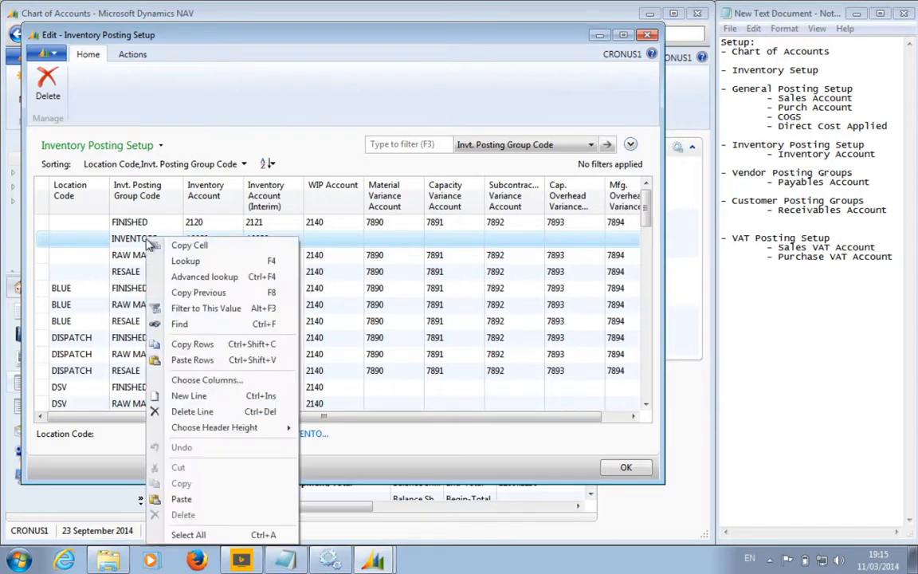
{"action": "left_click", "coordinate": [192, 309]}
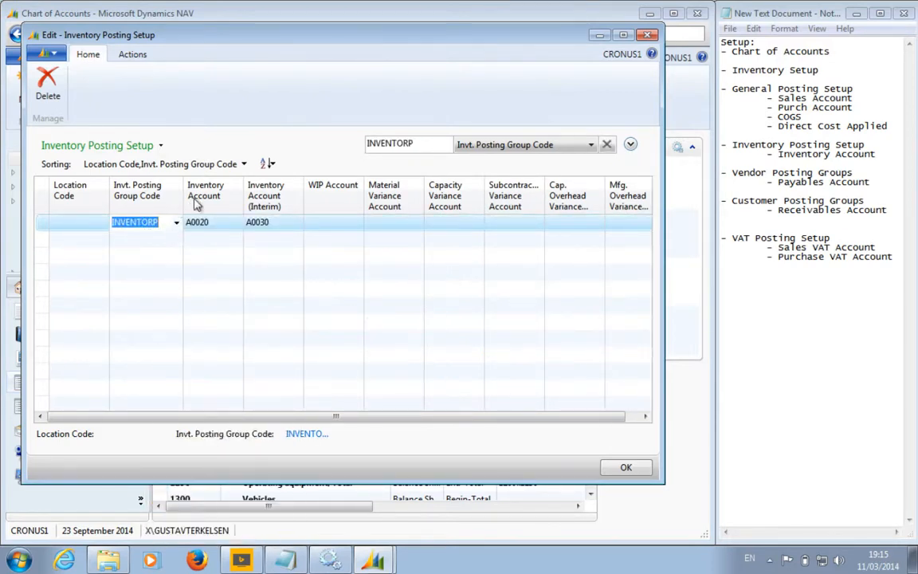
{"action": "left_click", "coordinate": [647, 34]}
- Open Vendor Posting Groups by searching for "vend post", check the Payables Account on the VENDOR line, and close the page
{"action": "left_click", "coordinate": [793, 183]}
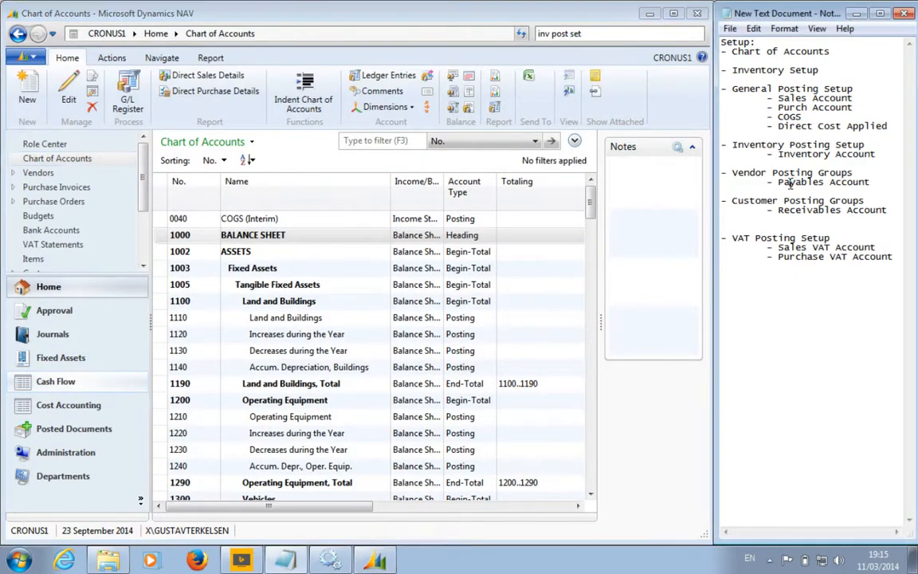
{"action": "left_click", "coordinate": [537, 33]}
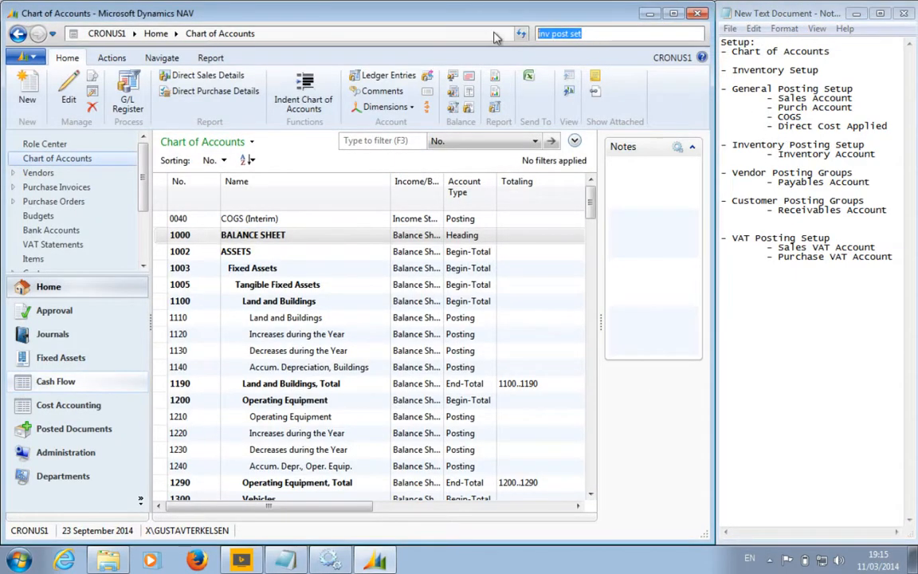
{"action": "type", "text": "vend"}
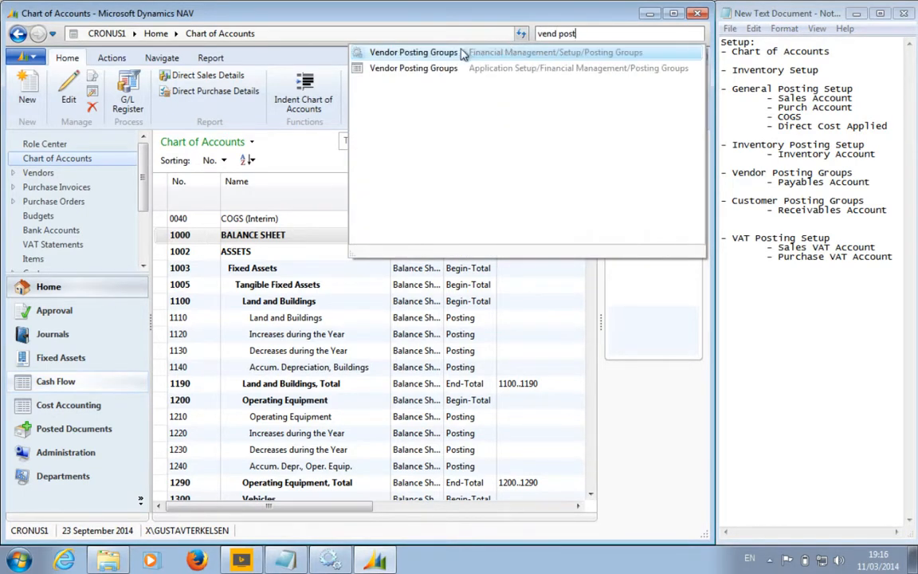
{"action": "left_click", "coordinate": [443, 52]}
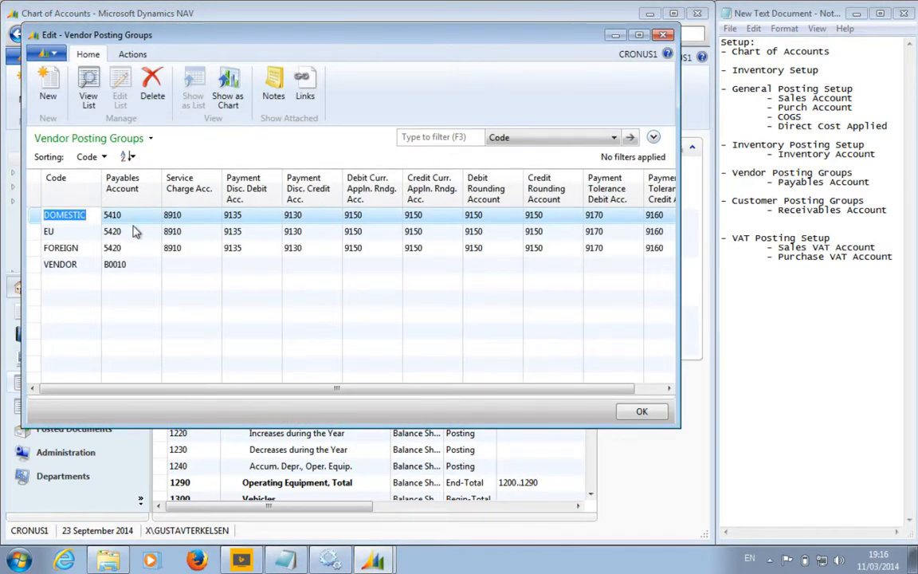
{"action": "left_click", "coordinate": [118, 270]}
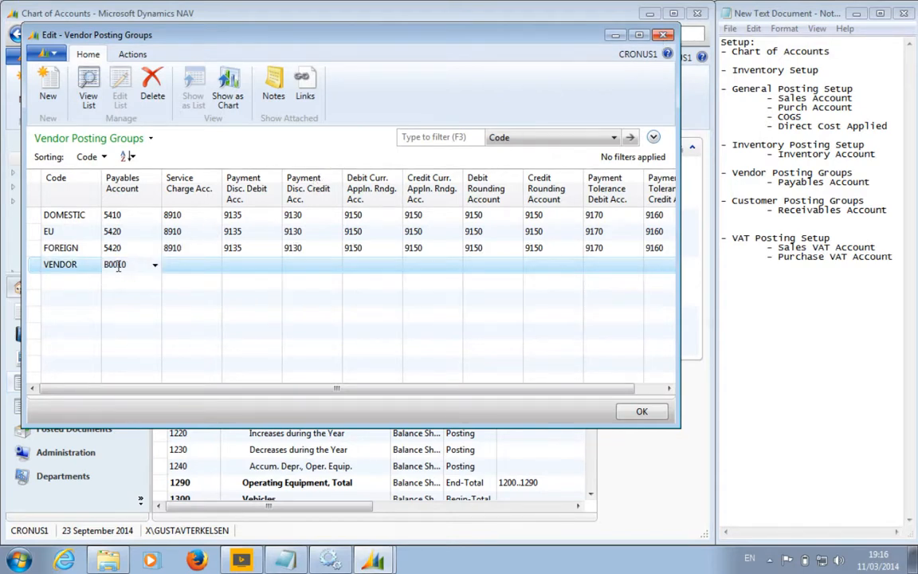
{"action": "left_click", "coordinate": [667, 35]}
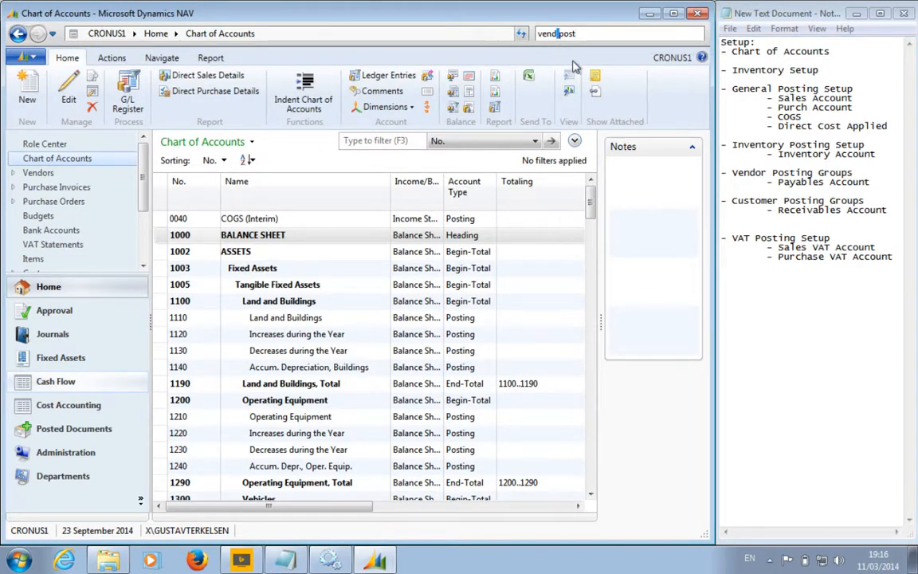
- Open Customer Posting Groups by searching for "cust post", check the Receivables Account on the CUSTOMER line, and close the page
{"action": "key", "text": "BackSpace"}
{"action": "key", "text": "BackSpace"}
{"action": "key", "text": "BackSpace"}
{"action": "type", "text": "cus"}
{"action": "left_click", "coordinate": [454, 69]}
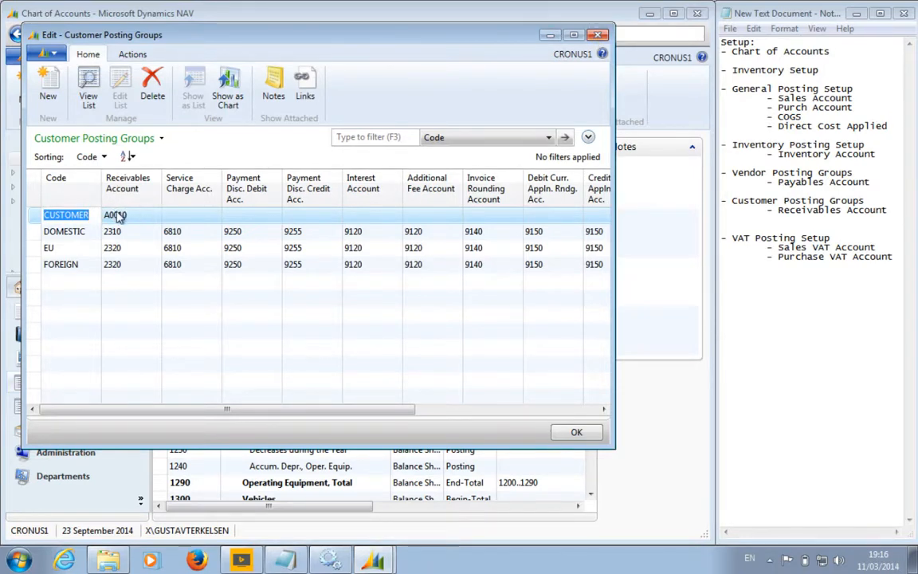
{"action": "left_click", "coordinate": [599, 36]}
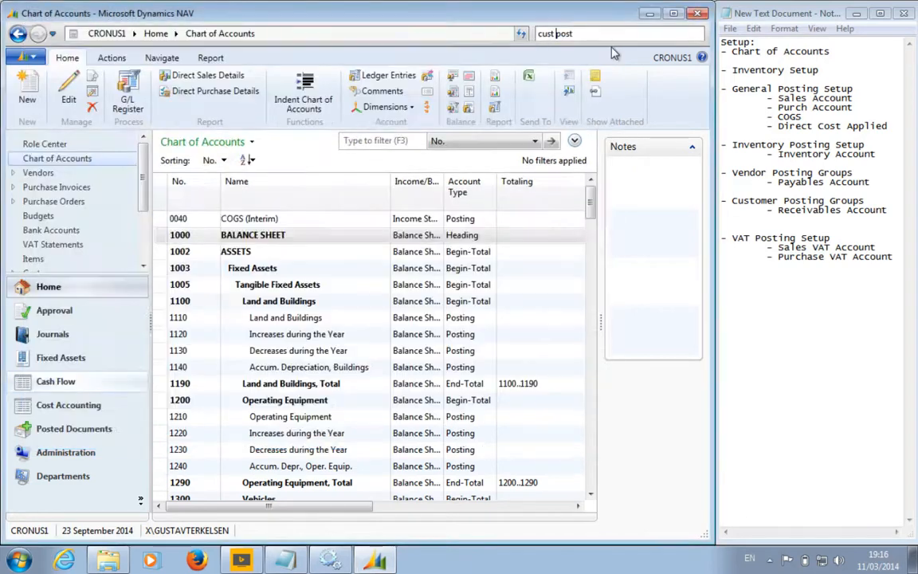
- Search for "vat post set" and open the VAT Posting Setup page
{"action": "left_click", "coordinate": [801, 240]}
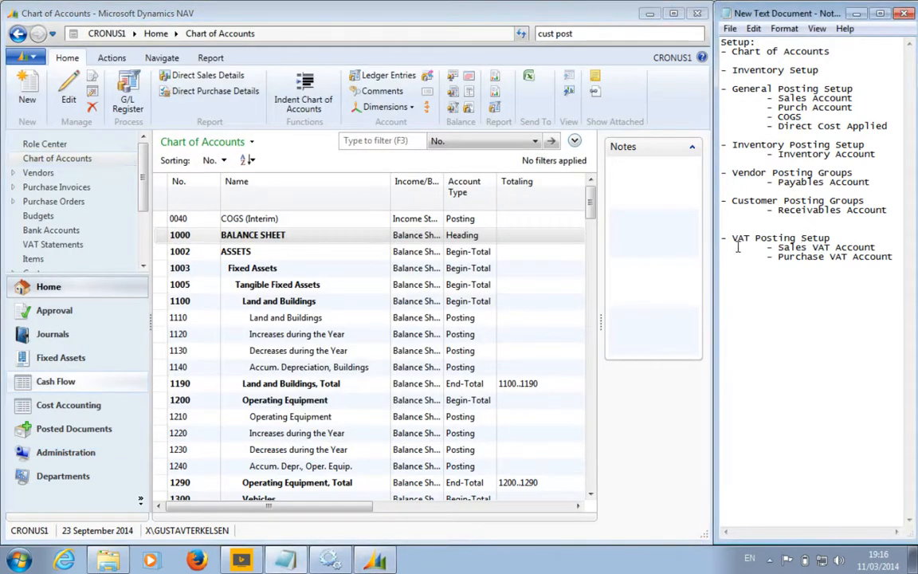
{"action": "left_click", "coordinate": [541, 34]}
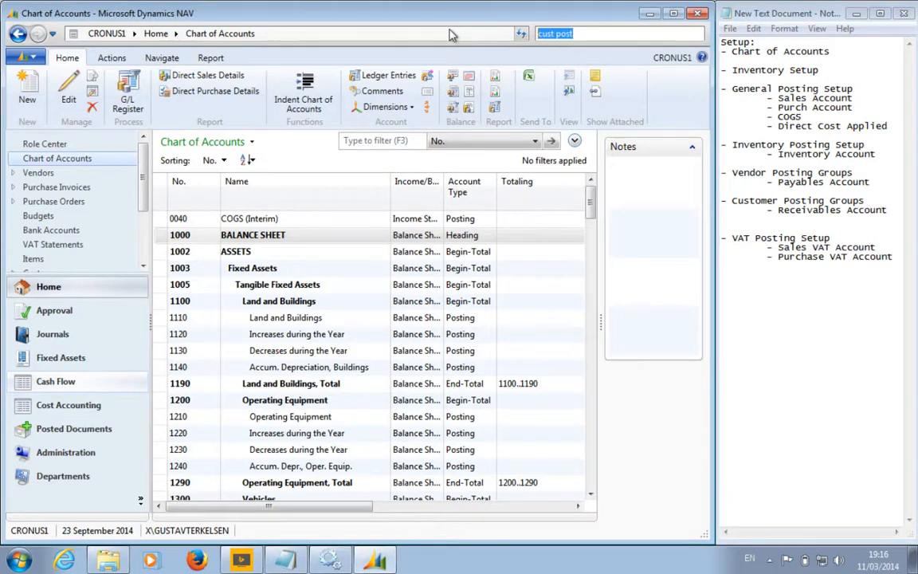
{"action": "type", "text": "vat"}
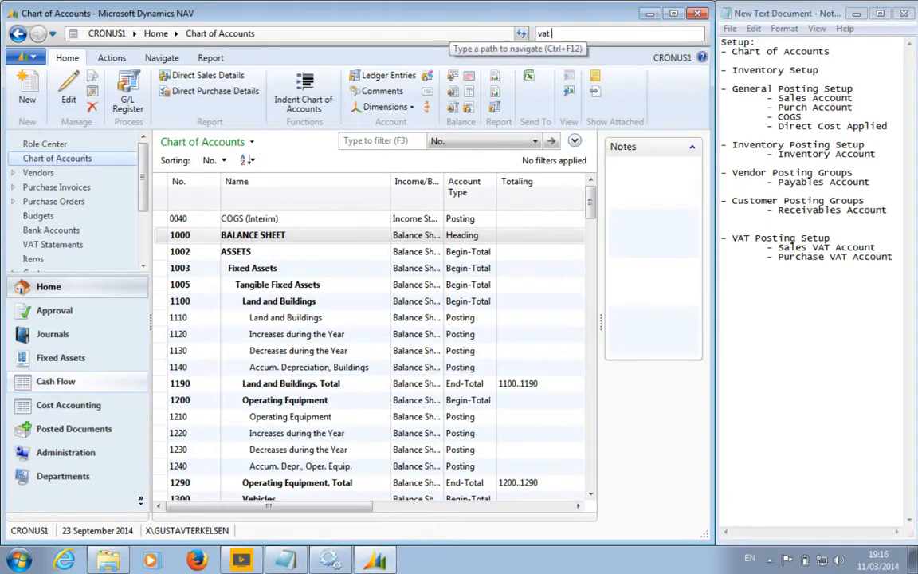
{"action": "type", "text": " post set"}
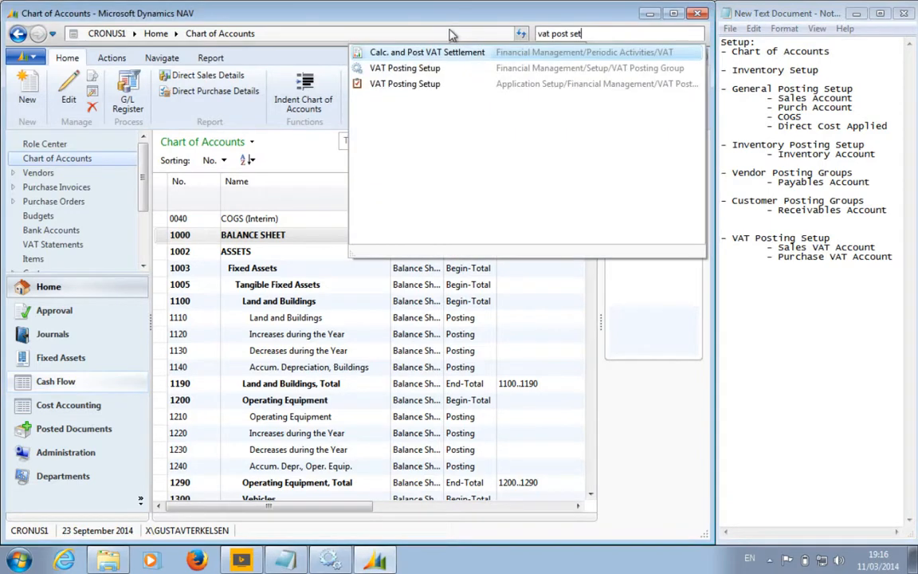
{"action": "left_click", "coordinate": [434, 70]}
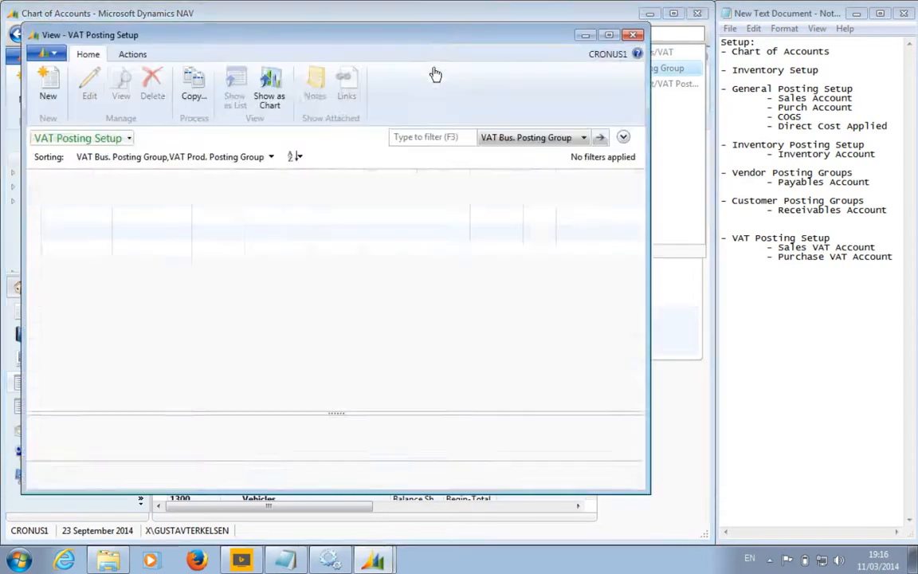
- Find the NATIONAL / VAT20 line in VAT Posting Setup and look up its Sales VAT Account
{"action": "left_click", "coordinate": [241, 281]}
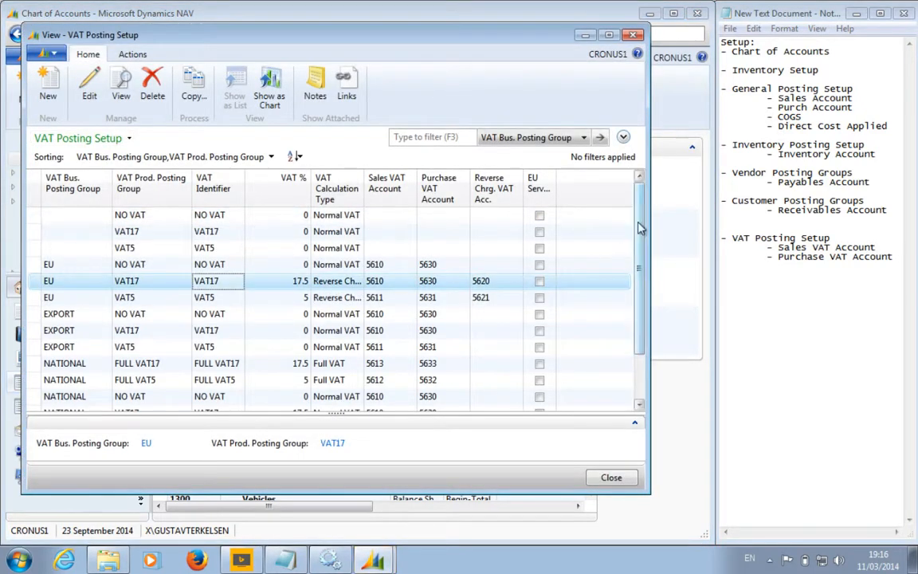
{"action": "scroll", "coordinate": [639, 228], "scroll_direction": "down", "scroll_amount": 2}
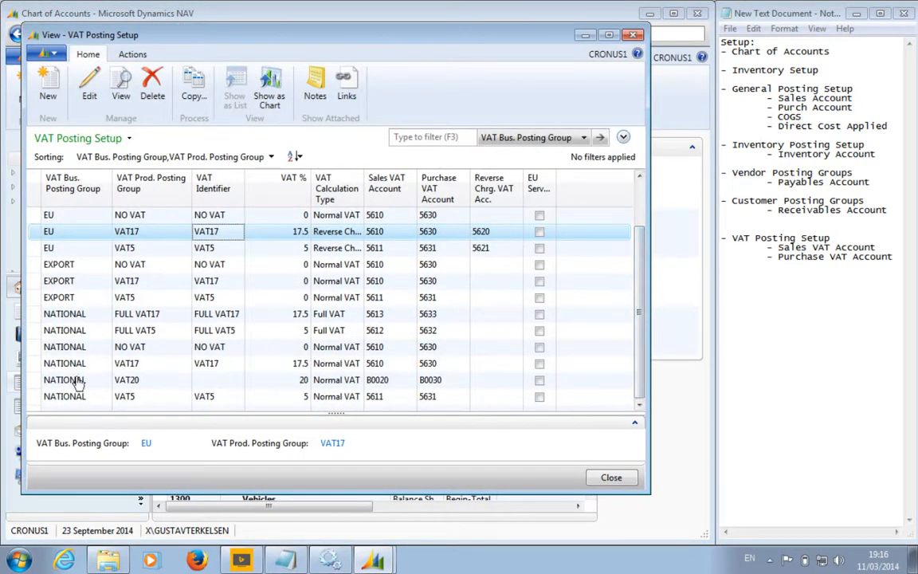
{"action": "left_click", "coordinate": [33, 381]}
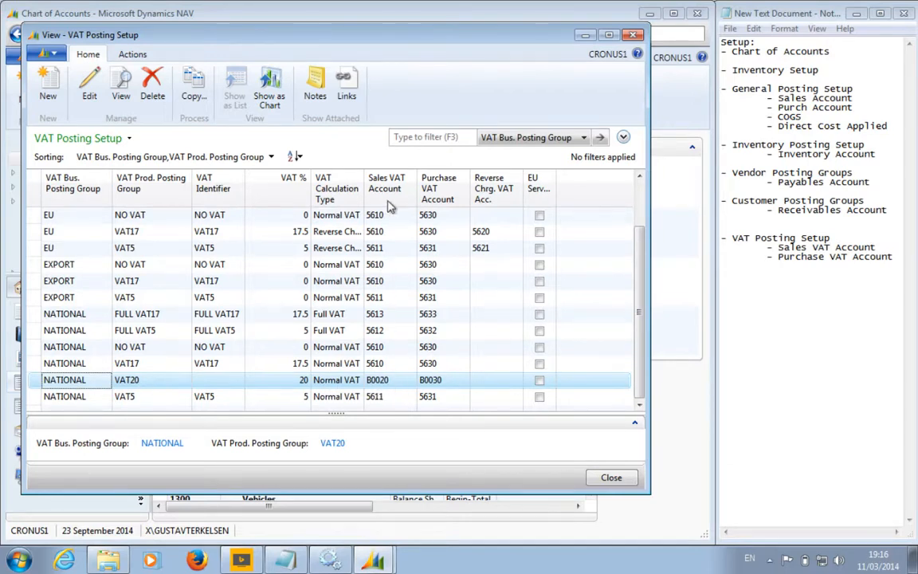
{"action": "left_click", "coordinate": [382, 382]}
{"action": "left_click", "coordinate": [386, 380]}
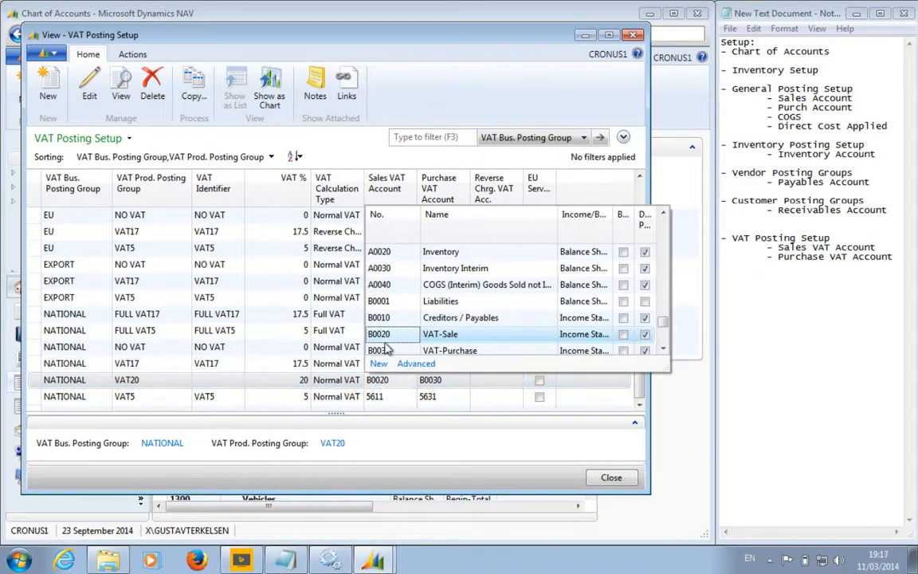
{"action": "left_click", "coordinate": [427, 385]}
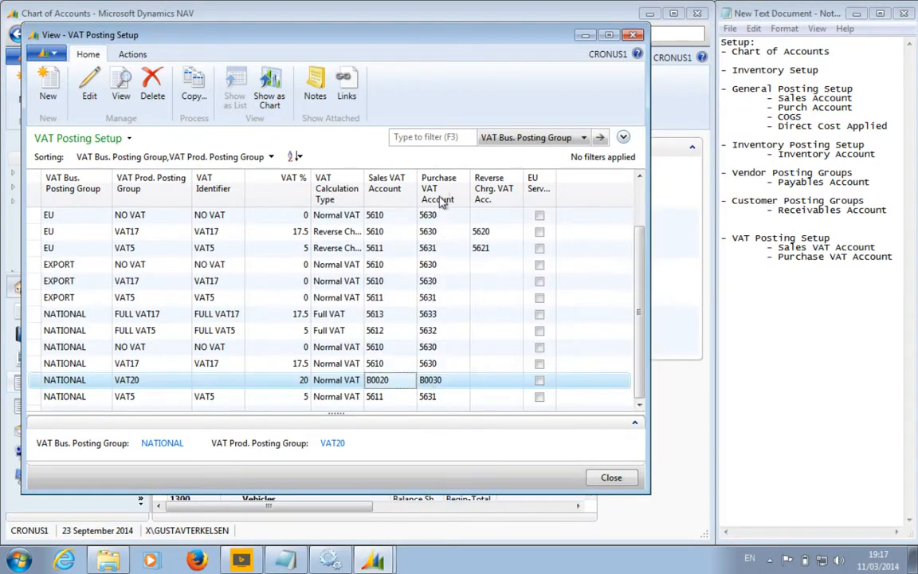
- Look up the Purchase VAT Account on the NATIONAL / VAT20 line, then close VAT Posting Setup
{"action": "left_click", "coordinate": [431, 380]}
{"action": "left_click", "coordinate": [431, 382]}
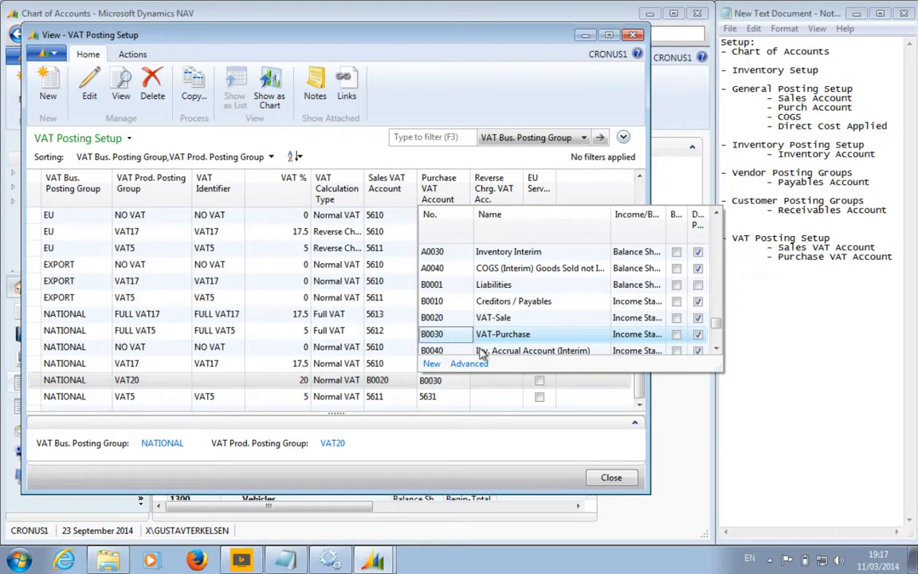
{"action": "left_click", "coordinate": [517, 61]}
{"action": "left_click", "coordinate": [634, 36]}
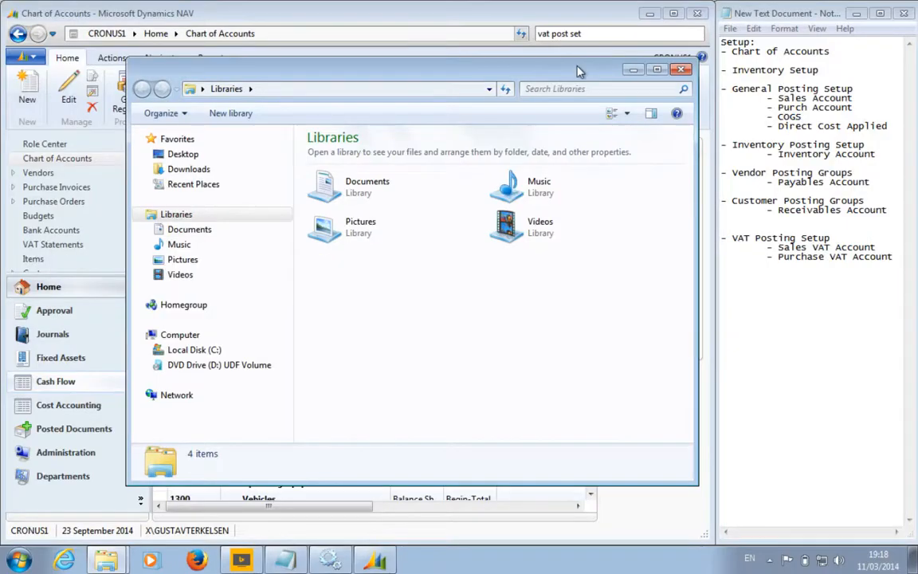
- Close the Libraries window and open the Purchase Orders list under Home by searching for "purch order"
{"action": "left_click", "coordinate": [679, 70]}
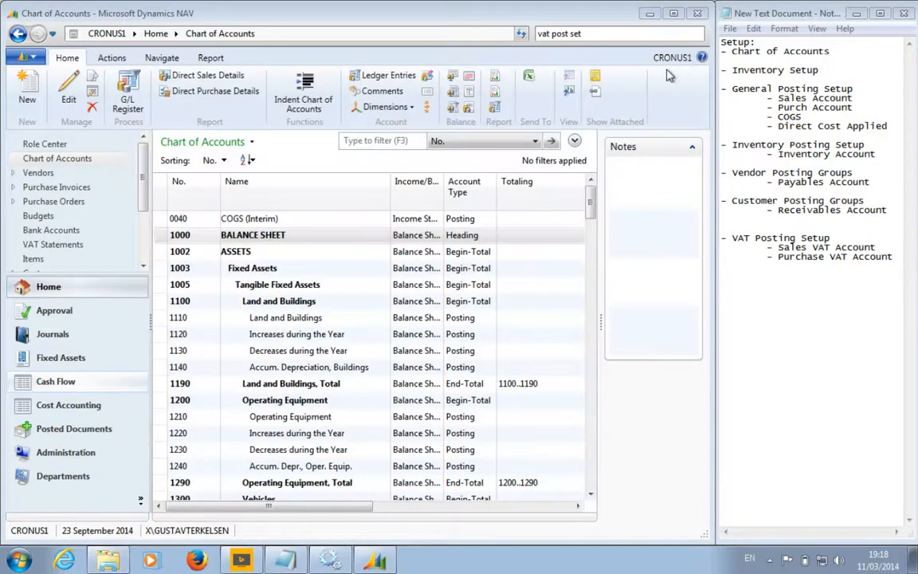
{"action": "left_click", "coordinate": [579, 34]}
{"action": "type", "text": "vat post set"}
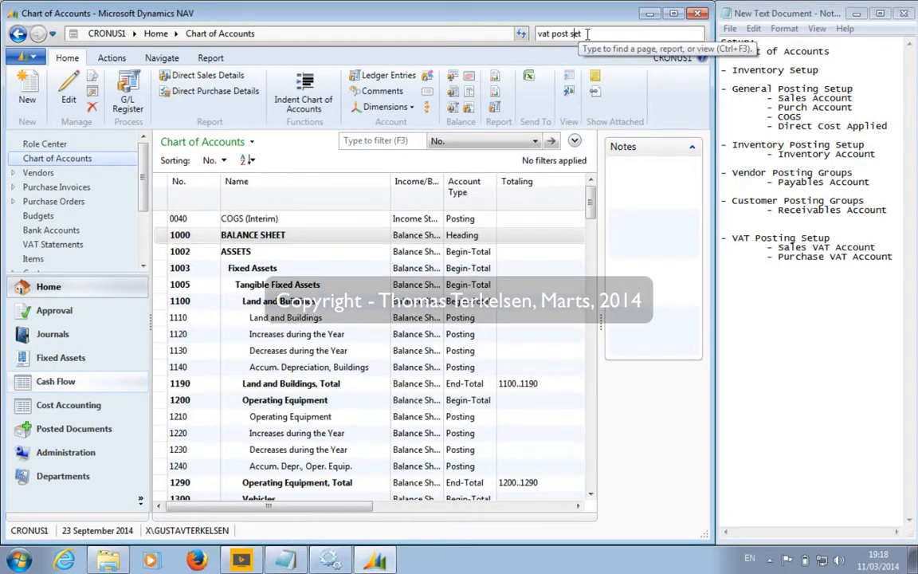
{"action": "left_click_drag", "start_coordinate": [587, 34], "coordinate": [516, 39]}
{"action": "type", "text": "po"}
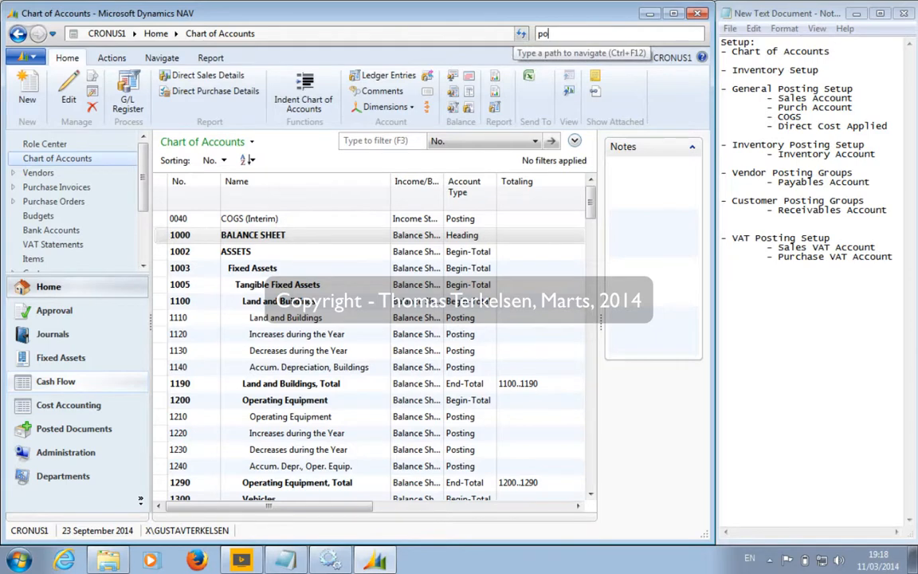
{"action": "type", "text": "p"}
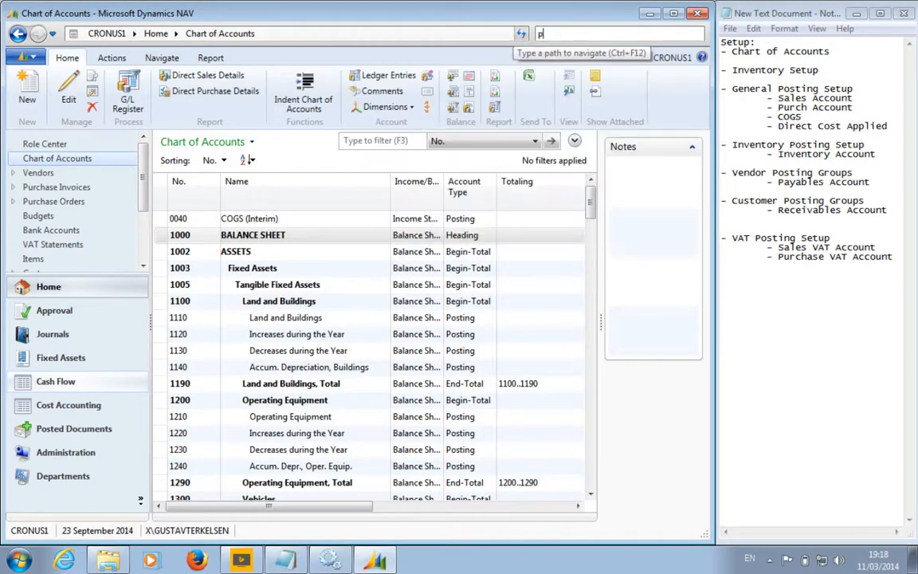
{"action": "type", "text": "urch order"}
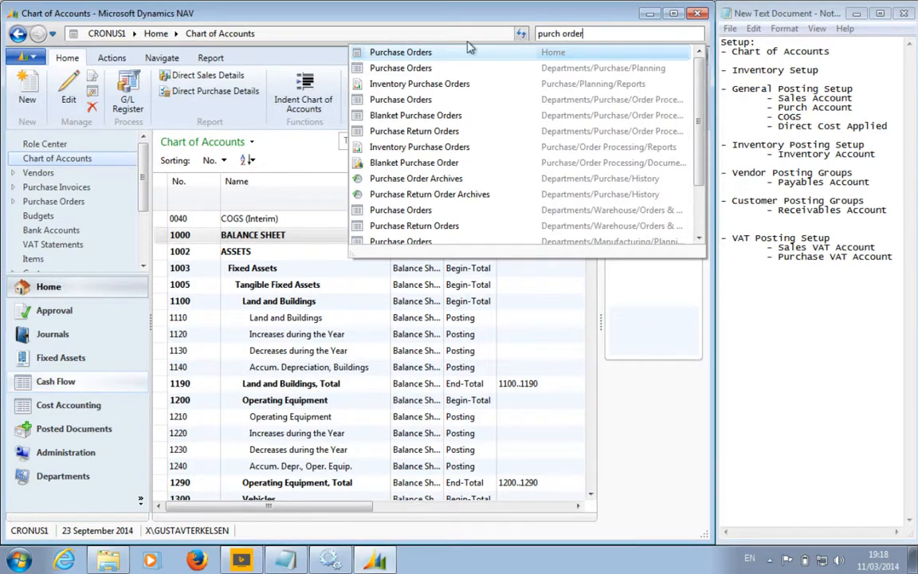
{"action": "left_click", "coordinate": [405, 55]}
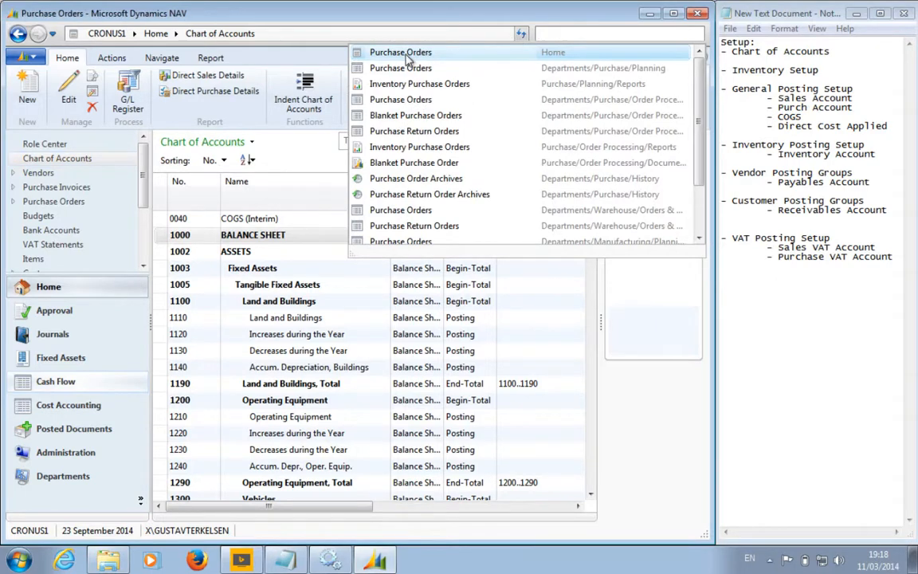
- Create a new purchase order and let the number series assign its number
{"action": "left_click", "coordinate": [28, 94]}
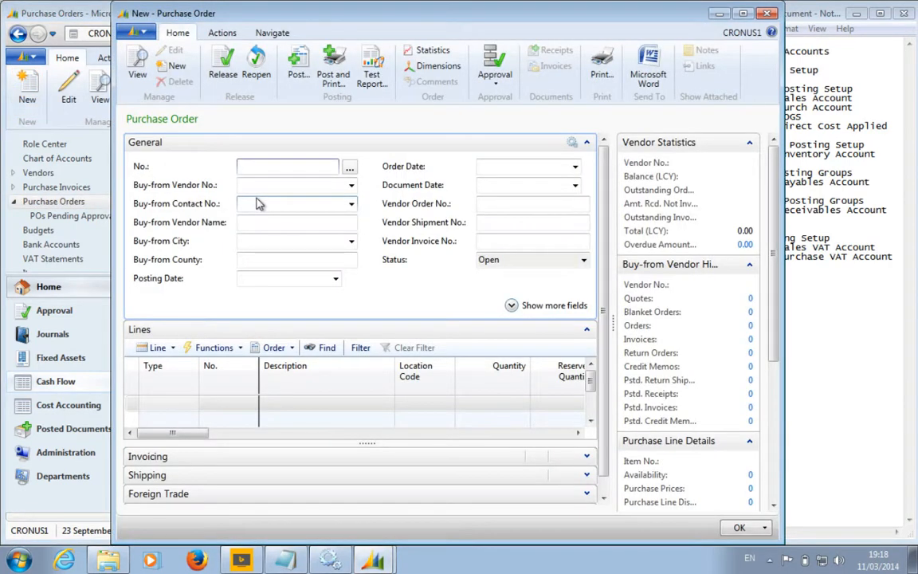
{"action": "key", "text": "Tab"}
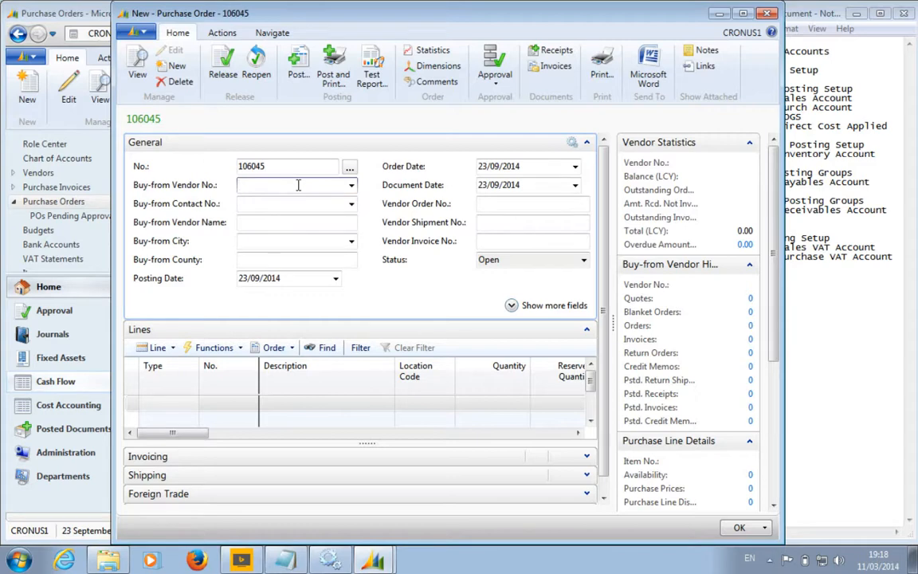
- Set the order's Buy-from Vendor No. to VENDOR
{"action": "type", "text": "ven"}
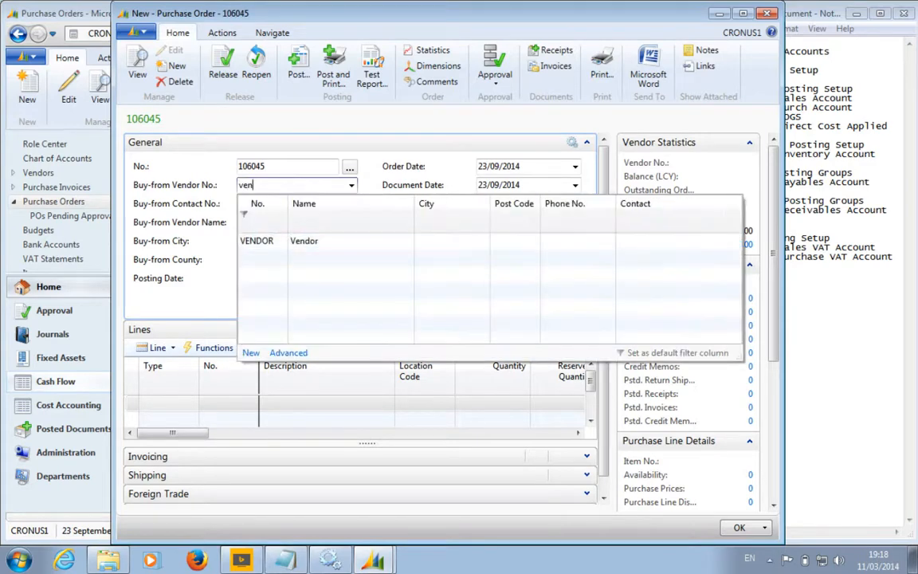
{"action": "left_click", "coordinate": [263, 241]}
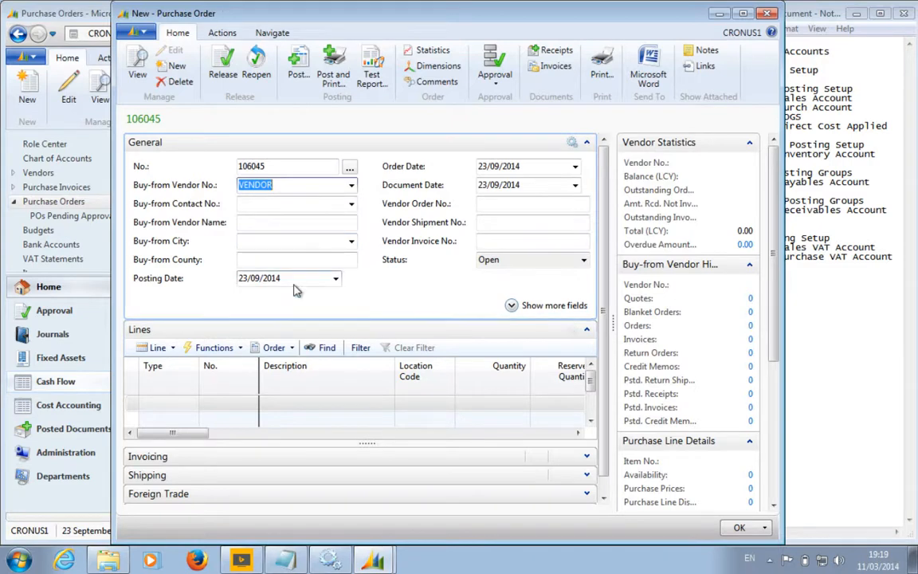
{"action": "key", "text": "Tab"}
- Add a purchase line of type Item for the item CHAIR
{"action": "left_click", "coordinate": [170, 402]}
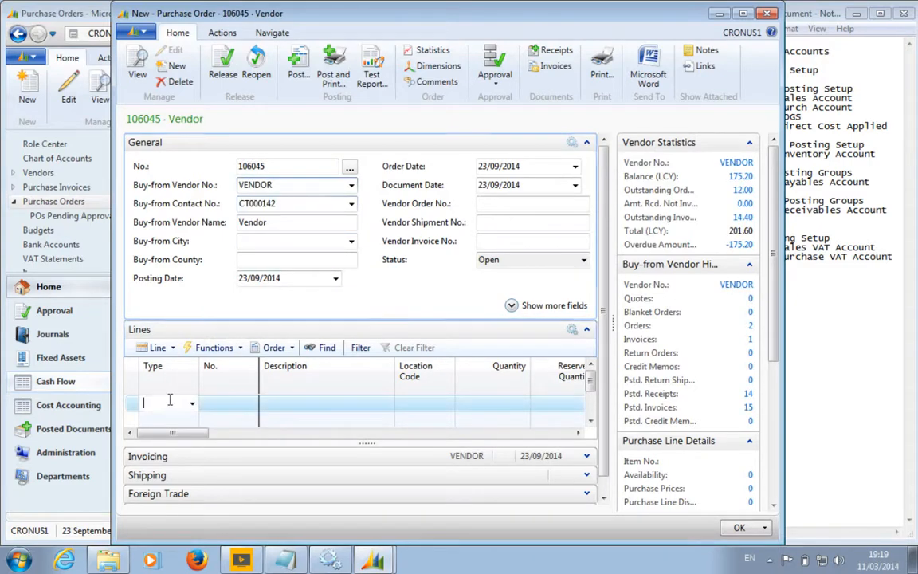
{"action": "type", "text": "it"}
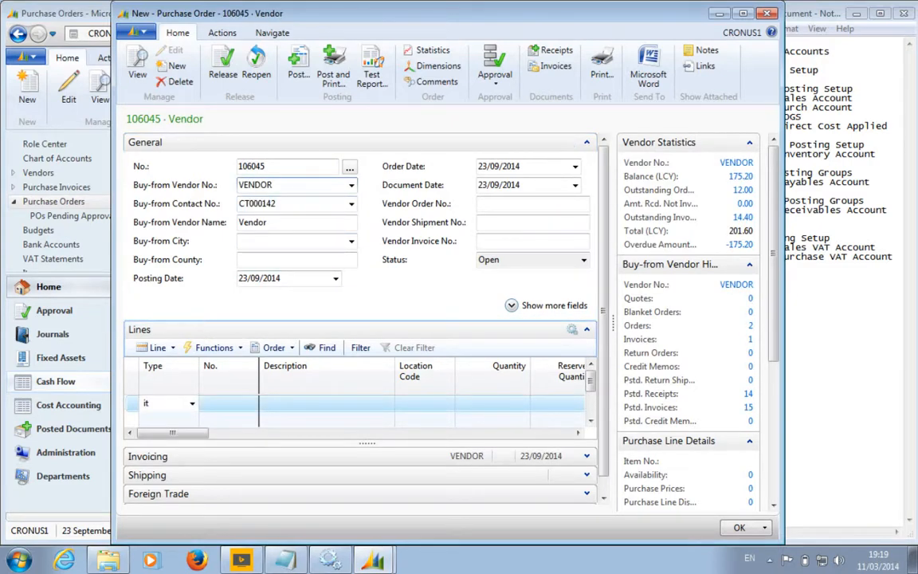
{"action": "key", "text": "Tab"}
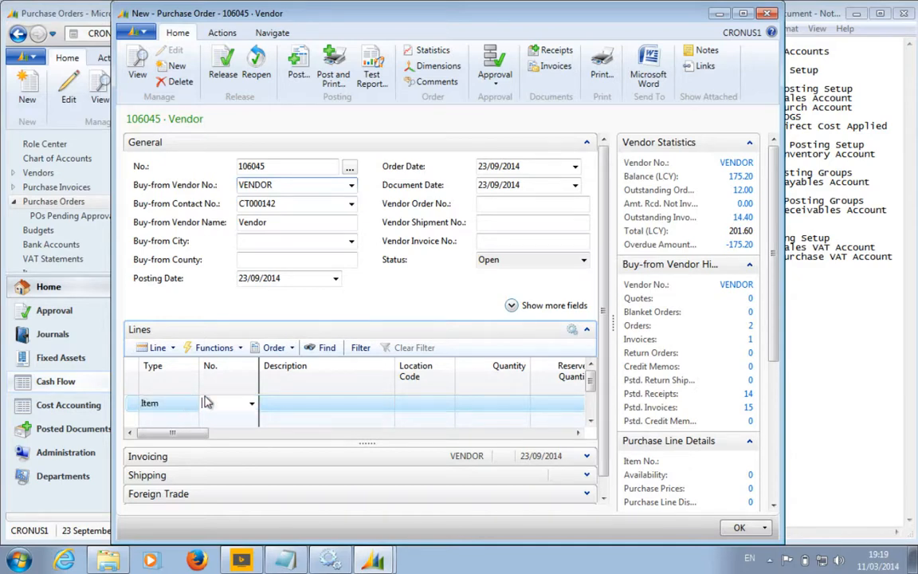
{"action": "type", "text": "ch"}
{"action": "left_click", "coordinate": [251, 404]}
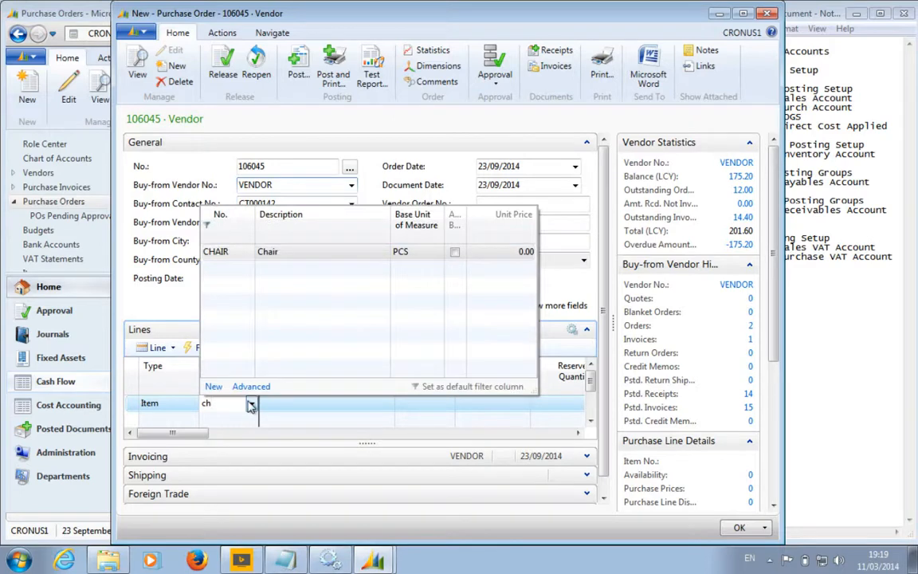
{"action": "left_click", "coordinate": [212, 251]}
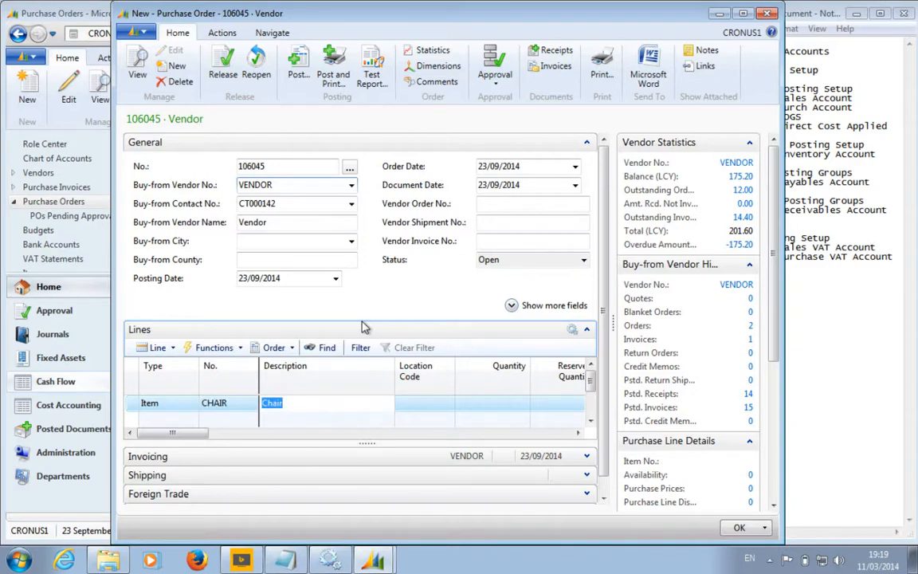
- Set the CHAIR line's Quantity to 1 and its Direct Unit Cost Excl. VAT to 8
{"action": "key", "text": "Tab"}
{"action": "key", "text": "Tab"}
{"action": "type", "text": "1"}
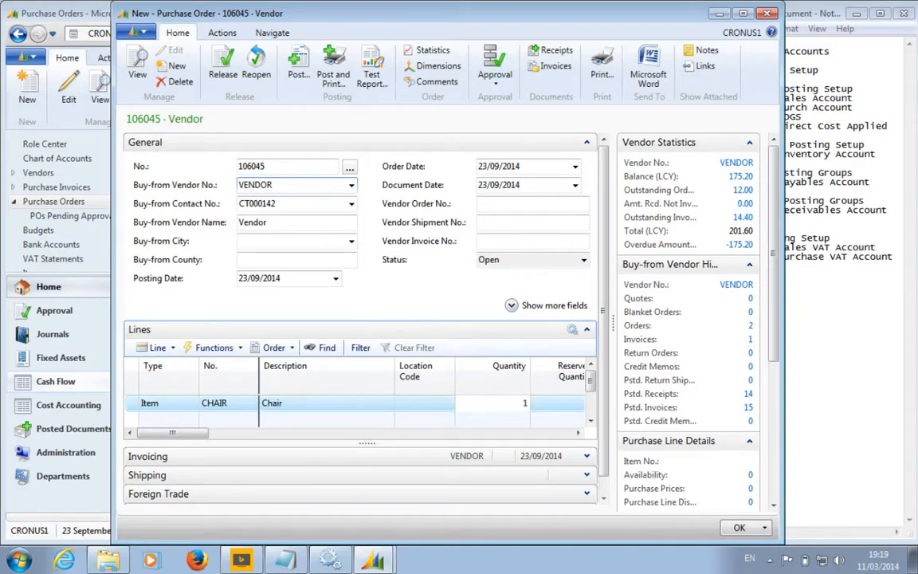
{"action": "key", "text": "Tab"}
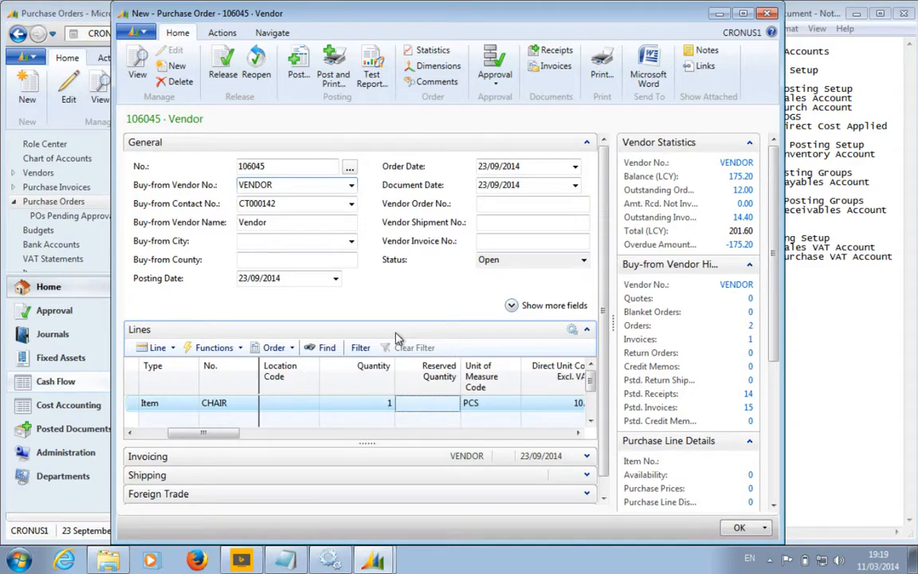
{"action": "key", "text": "Tab"}
{"action": "key", "text": "Tab"}
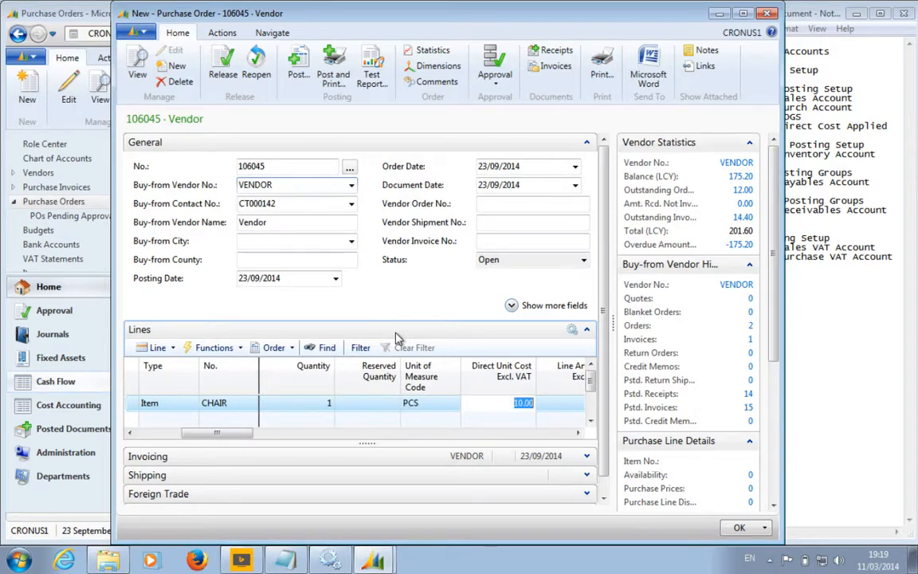
{"action": "type", "text": "8"}
{"action": "key", "text": "Tab"}
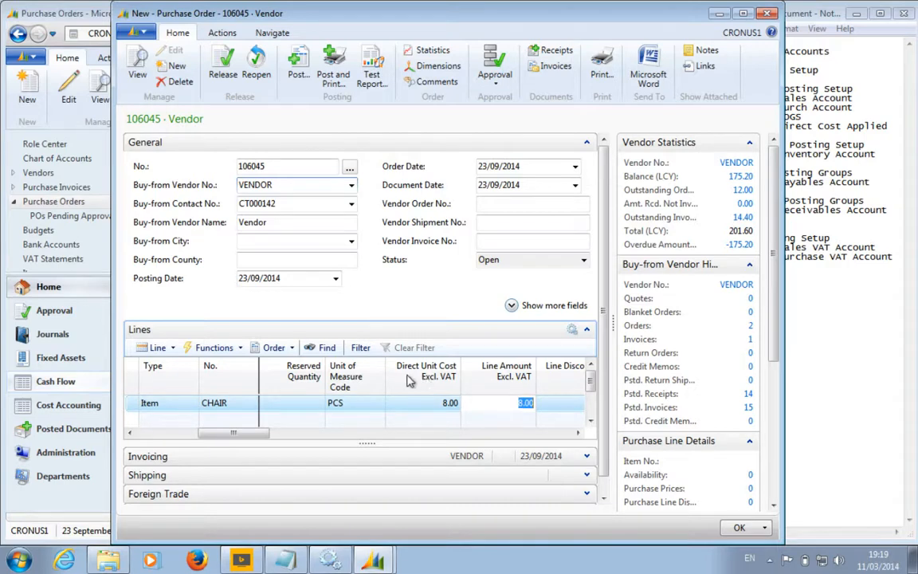
{"action": "left_click", "coordinate": [442, 402]}
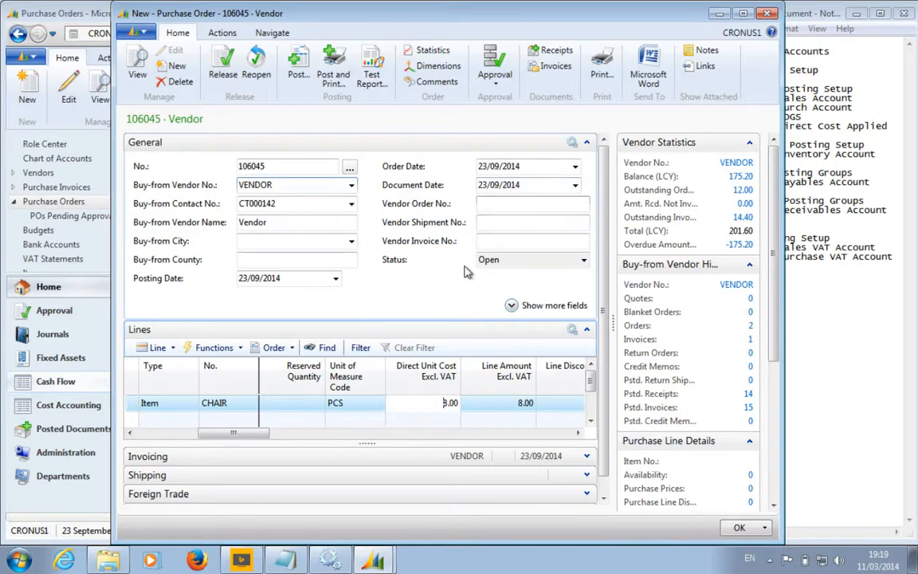
- Post the purchase order as Receive and check the received and to-invoice quantities on the CHAIR line
{"action": "left_click", "coordinate": [307, 71]}
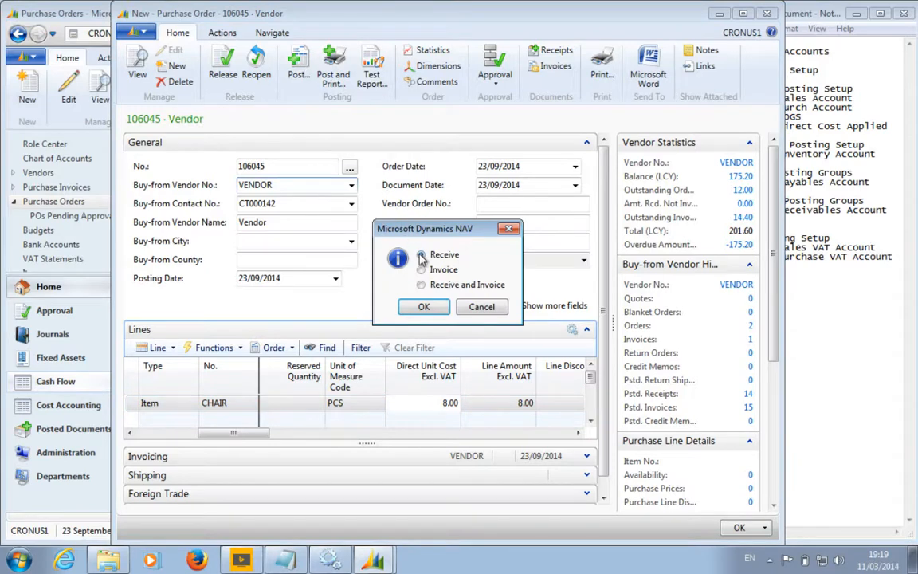
{"action": "left_click", "coordinate": [430, 255]}
{"action": "left_click", "coordinate": [422, 308]}
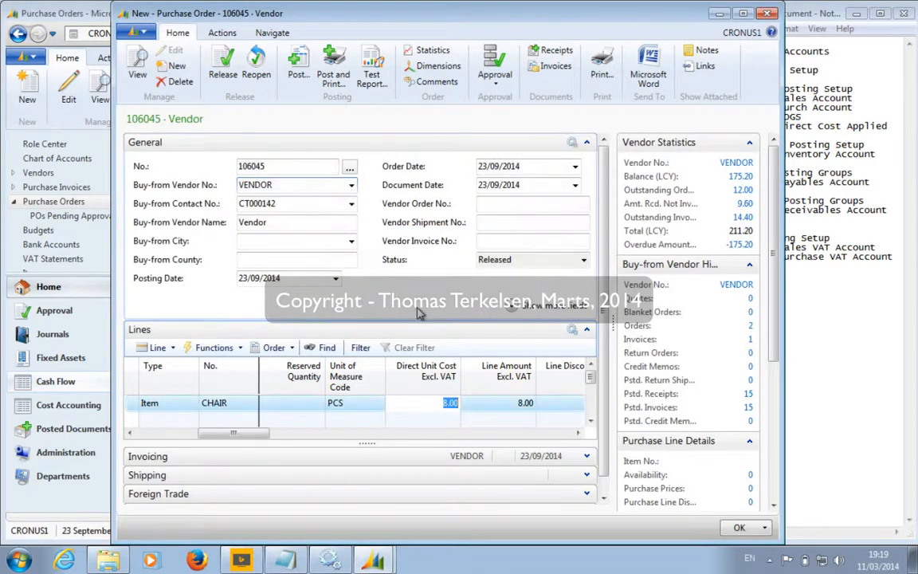
{"action": "left_click_drag", "start_coordinate": [263, 434], "coordinate": [341, 433]}
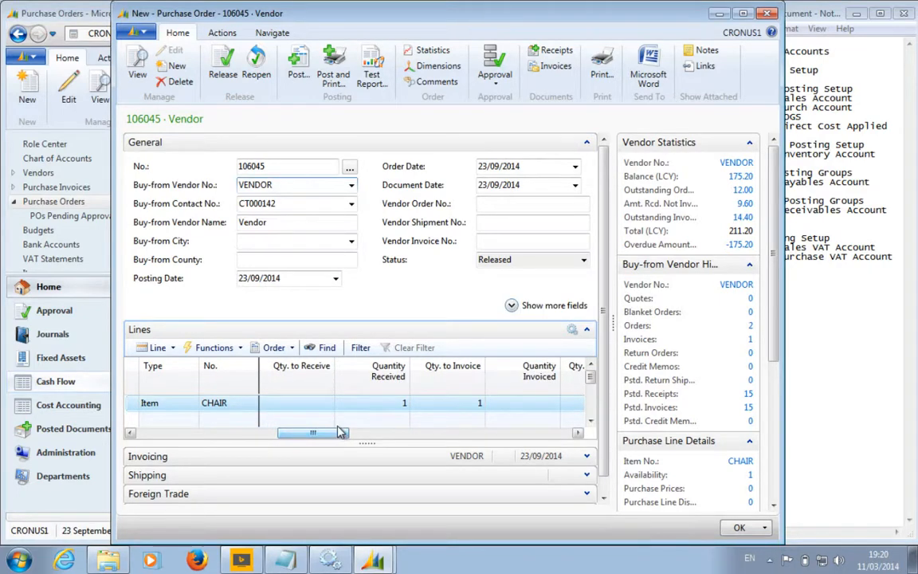
- Open the order's posted receipt, navigate to its G/L entries to examine both postings, then close the entries
{"action": "left_click", "coordinate": [545, 54]}
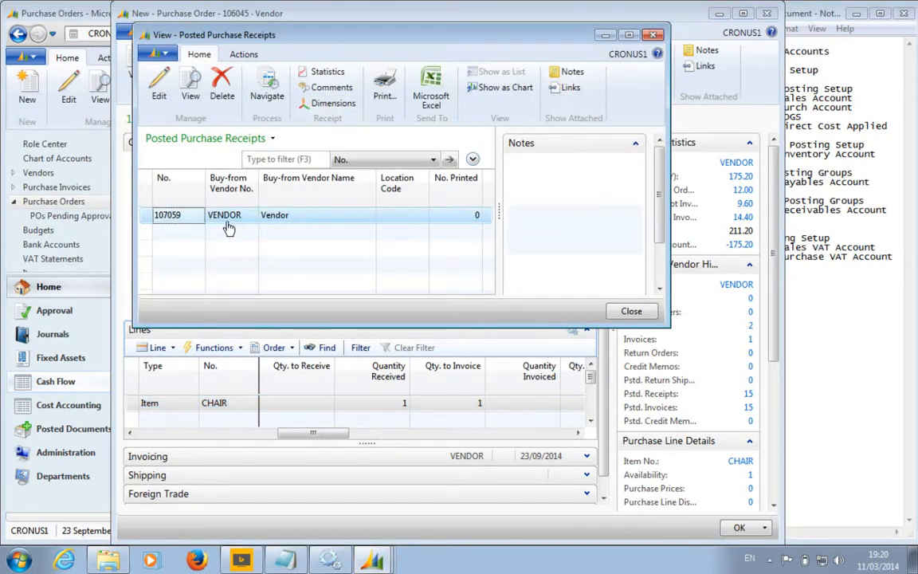
{"action": "left_click", "coordinate": [257, 96]}
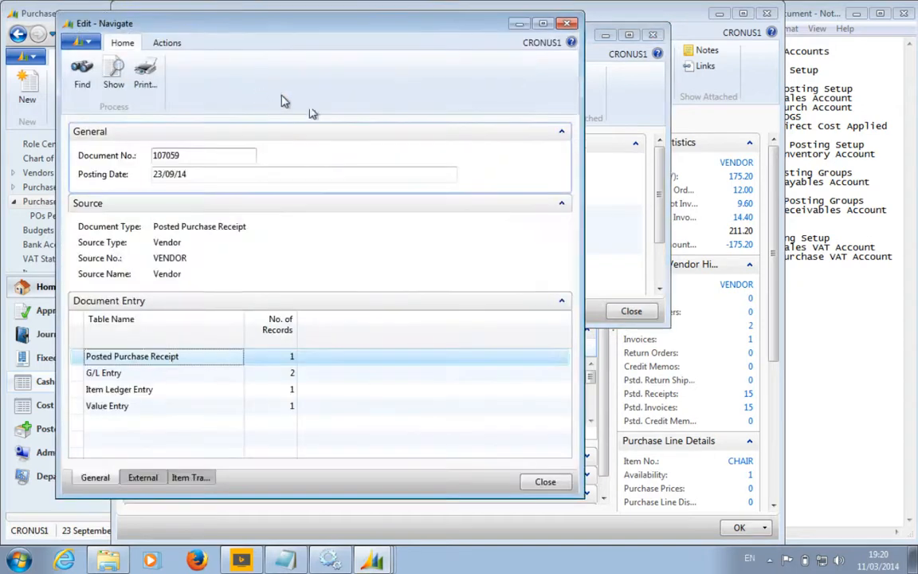
{"action": "left_click", "coordinate": [292, 376]}
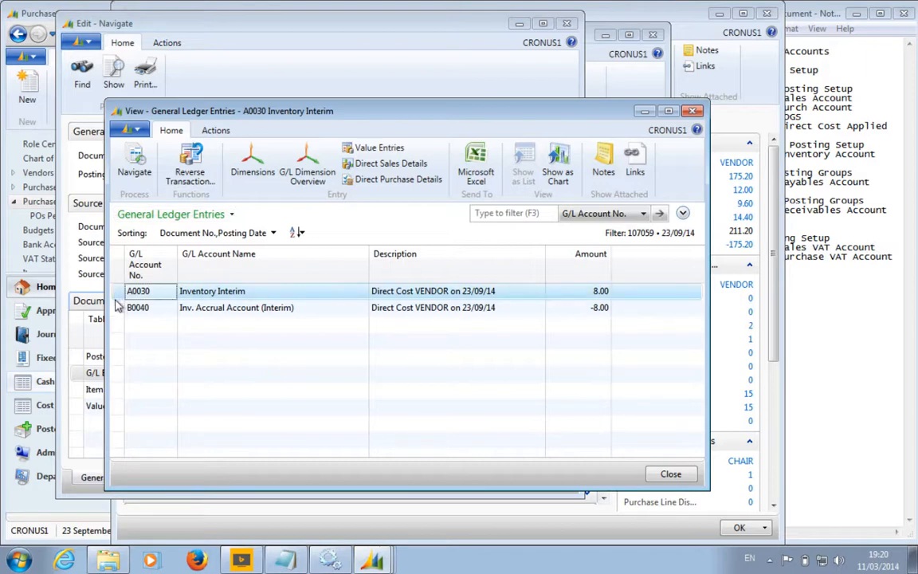
{"action": "left_click_drag", "start_coordinate": [118, 296], "coordinate": [117, 306]}
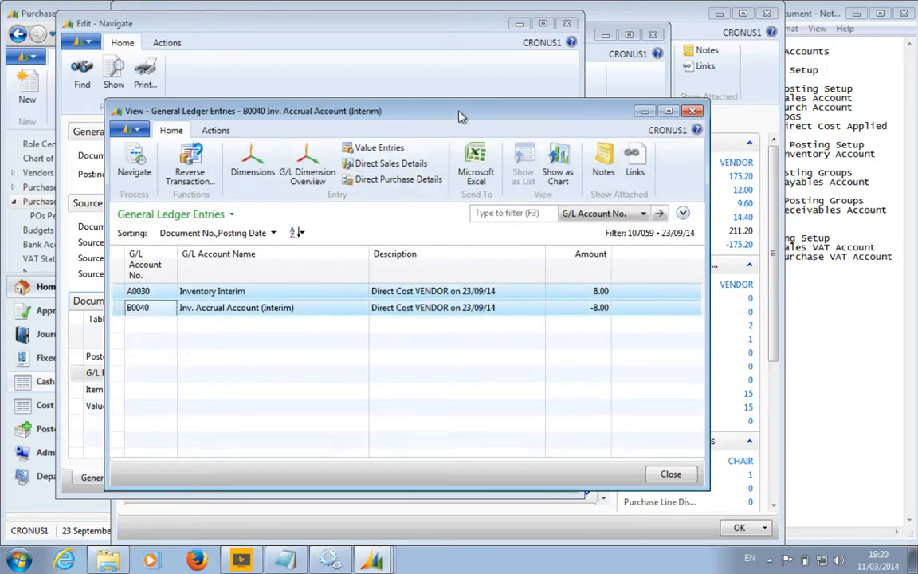
{"action": "left_click", "coordinate": [693, 111]}
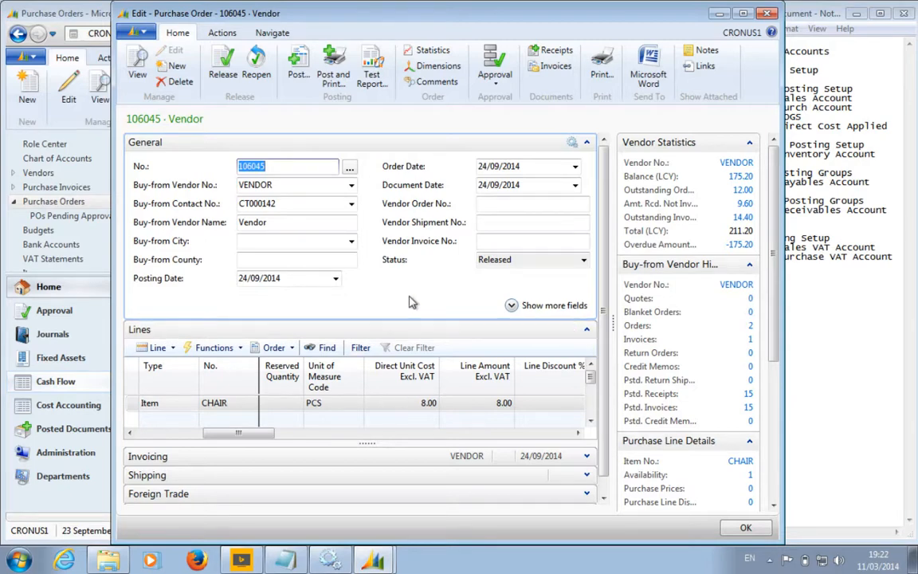
{"action": "left_click", "coordinate": [427, 404]}
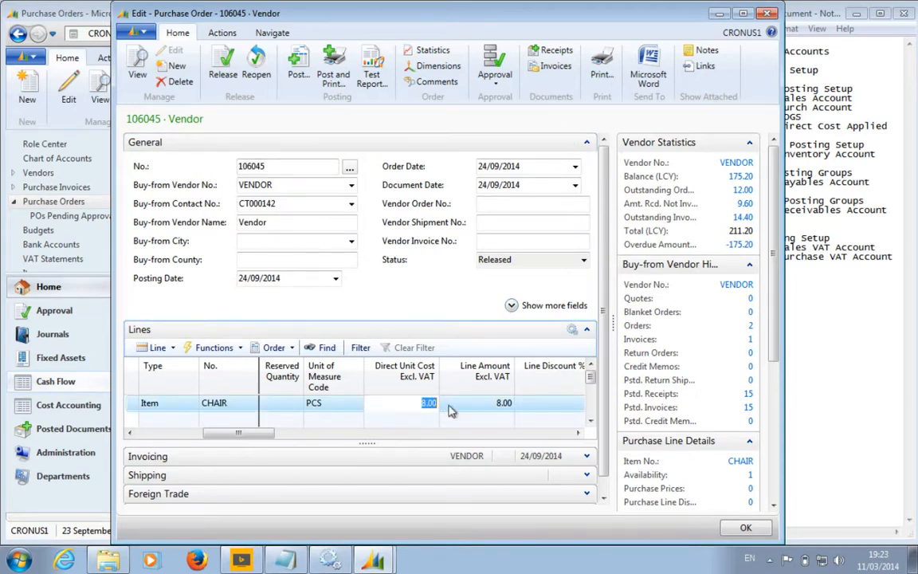
{"action": "type", "text": "10"}
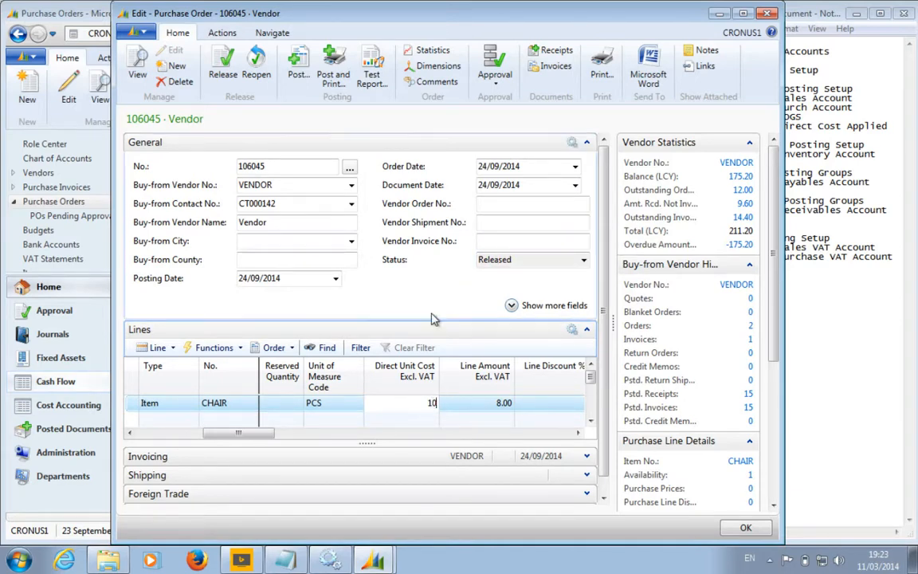
{"action": "key", "text": "Escape"}
- Reopen the purchase order and set the CHAIR line's Direct Unit Cost Excl. VAT to 10
{"action": "left_click", "coordinate": [257, 65]}
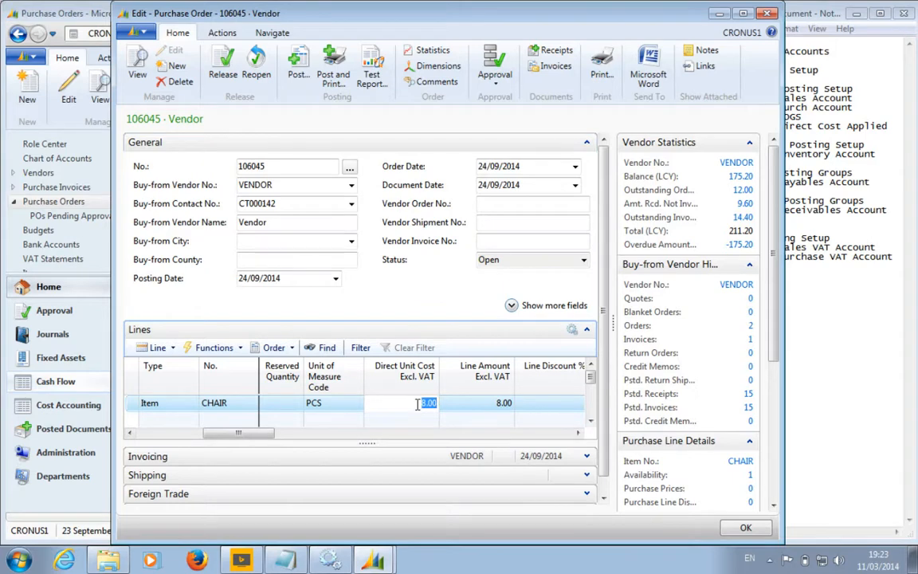
{"action": "type", "text": "10"}
{"action": "key", "text": "Tab"}
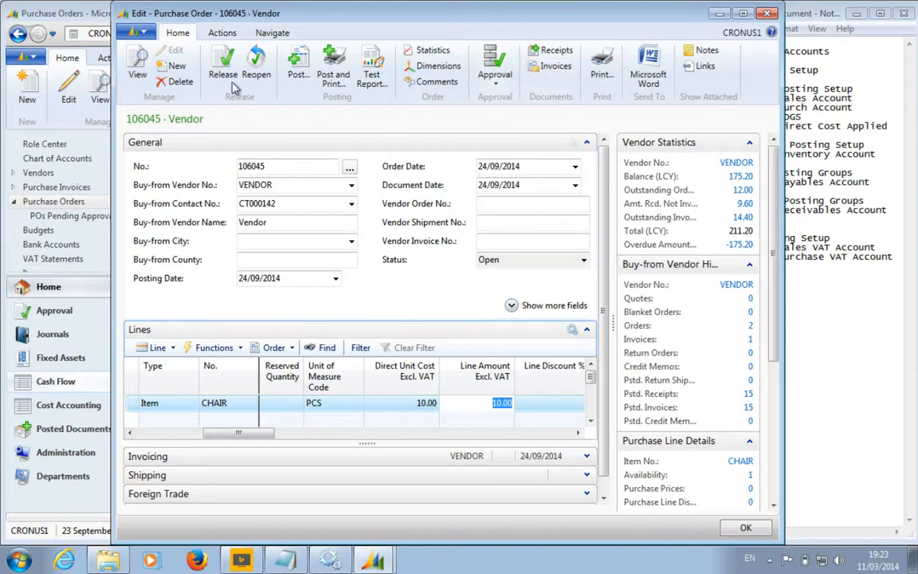
- Try to post the order as Receive and Invoice, accepting the posting date that differs from the work date
{"action": "left_click", "coordinate": [294, 67]}
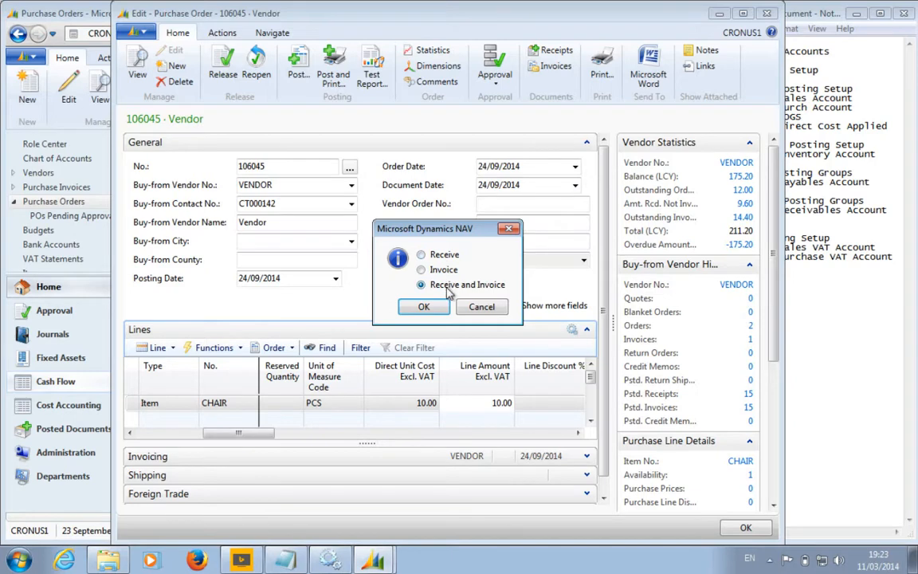
{"action": "left_click", "coordinate": [425, 307]}
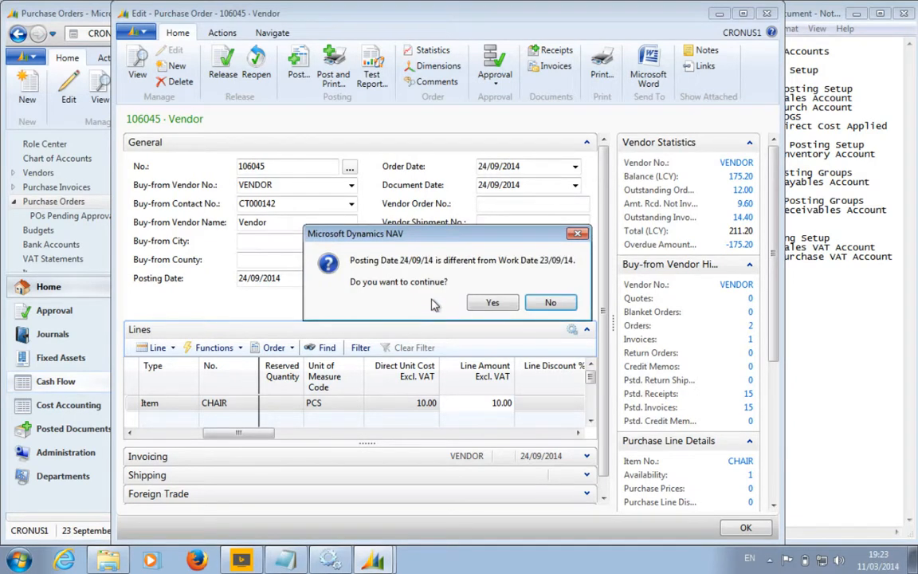
{"action": "left_click", "coordinate": [493, 304]}
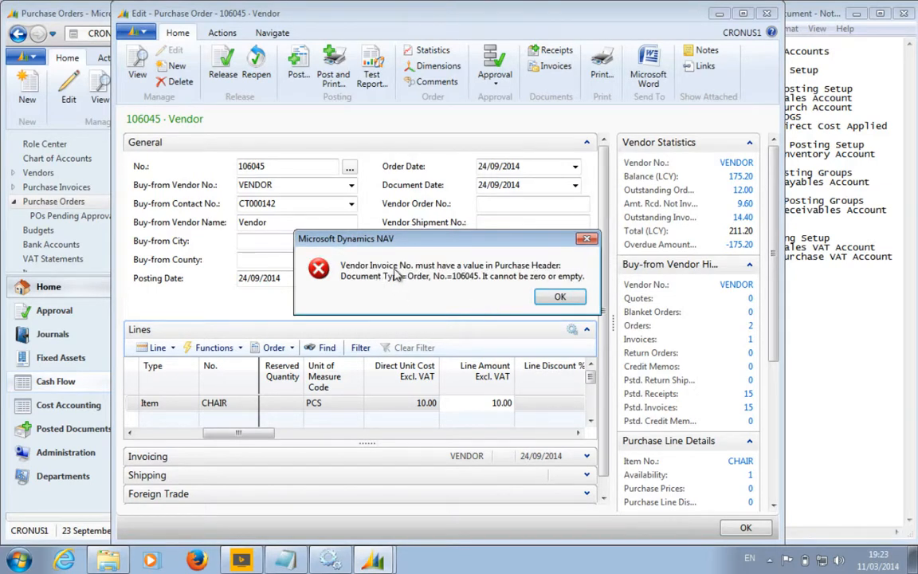
{"action": "left_click", "coordinate": [558, 297]}
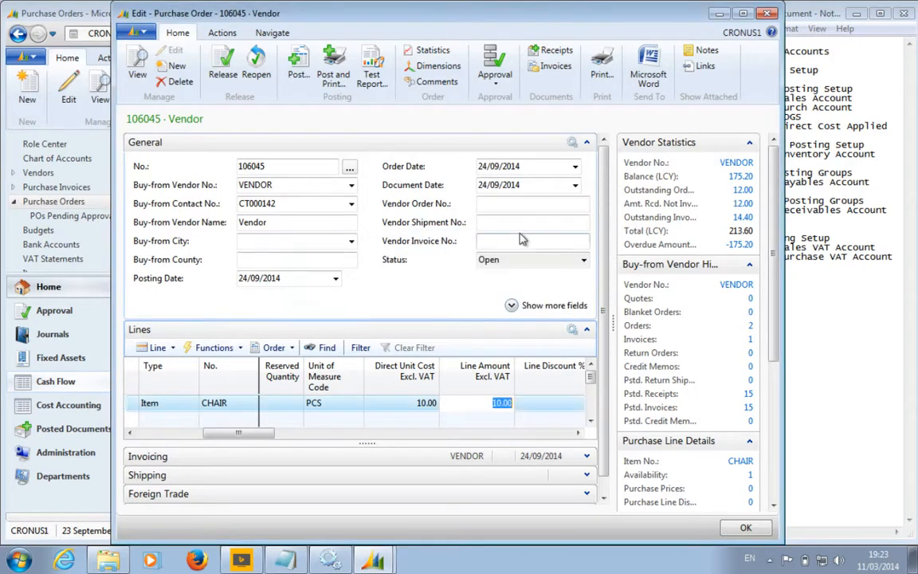
- Enter "we08rhw0r" as the Vendor Invoice No. and post the order as Receive and Invoice, accepting the differing posting date
{"action": "type", "text": "we08rhw0r"}
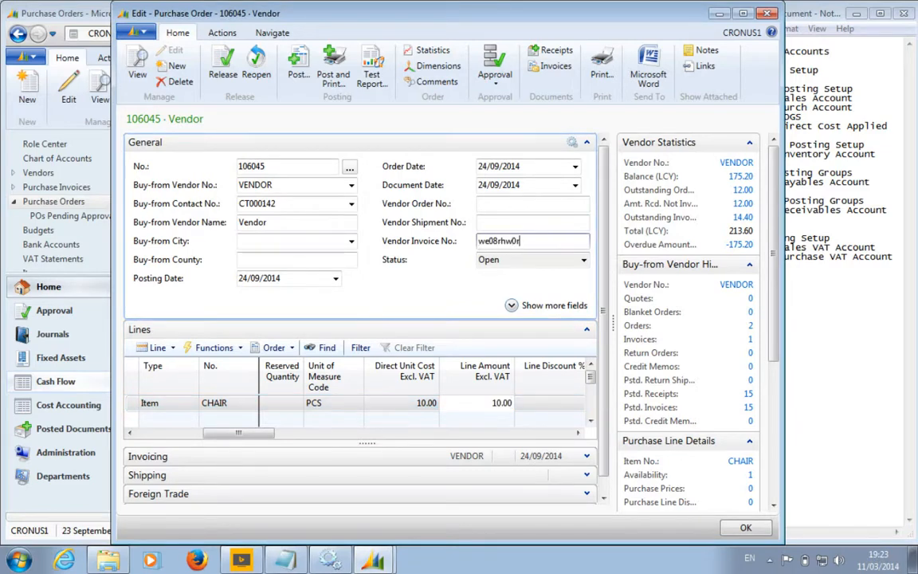
{"action": "left_click", "coordinate": [293, 64]}
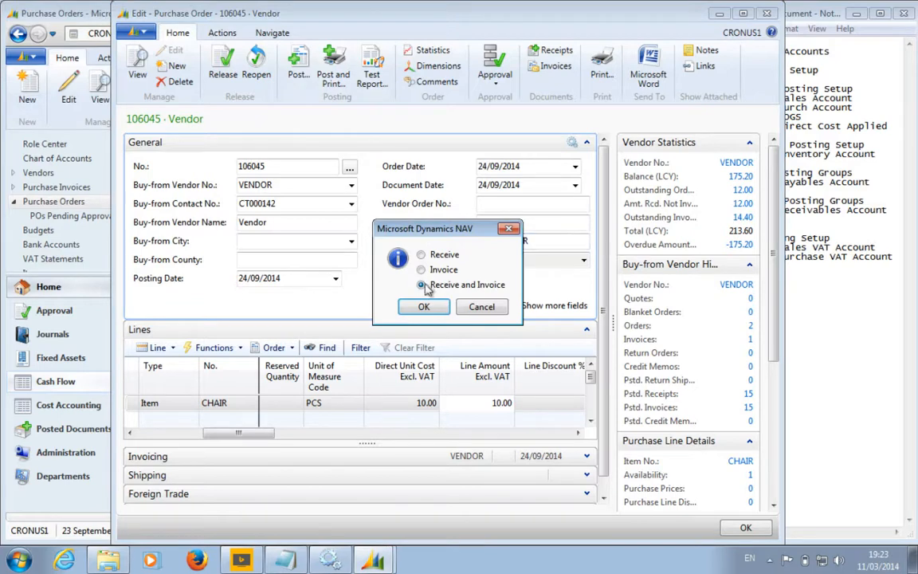
{"action": "left_click", "coordinate": [434, 308]}
{"action": "left_click", "coordinate": [493, 304]}
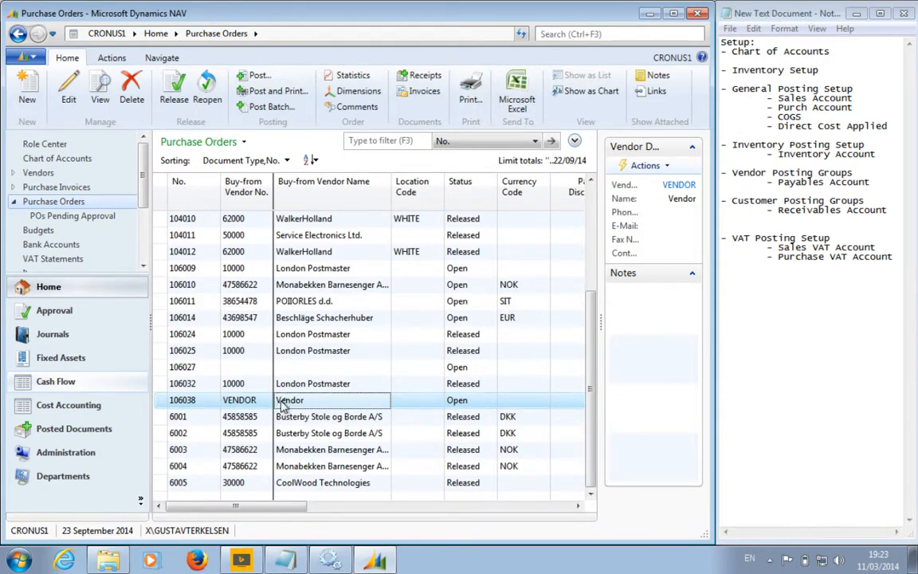
- Open Posted Purchase Invoices under Posted Documents by searching for "pur post inv" and go to the end of the list
{"action": "left_click", "coordinate": [601, 33]}
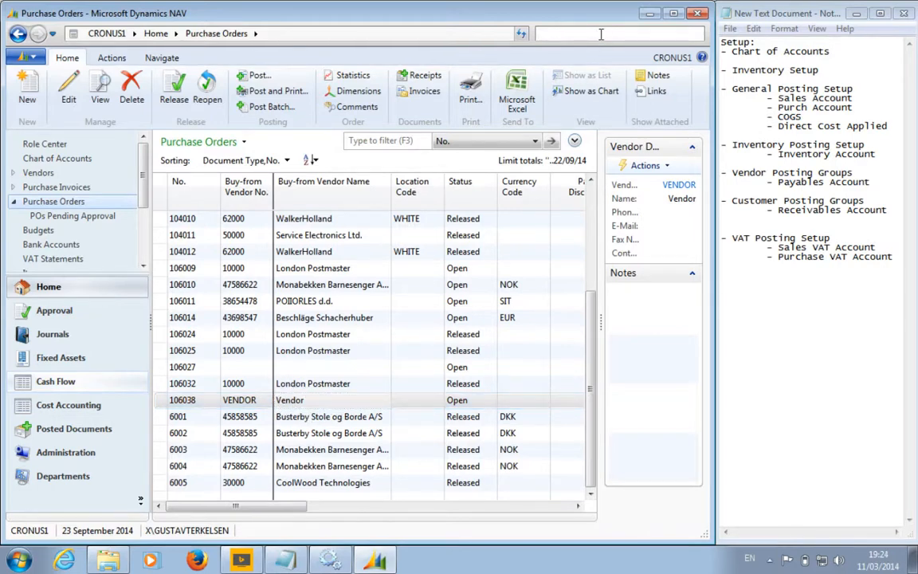
{"action": "type", "text": "pur post inv"}
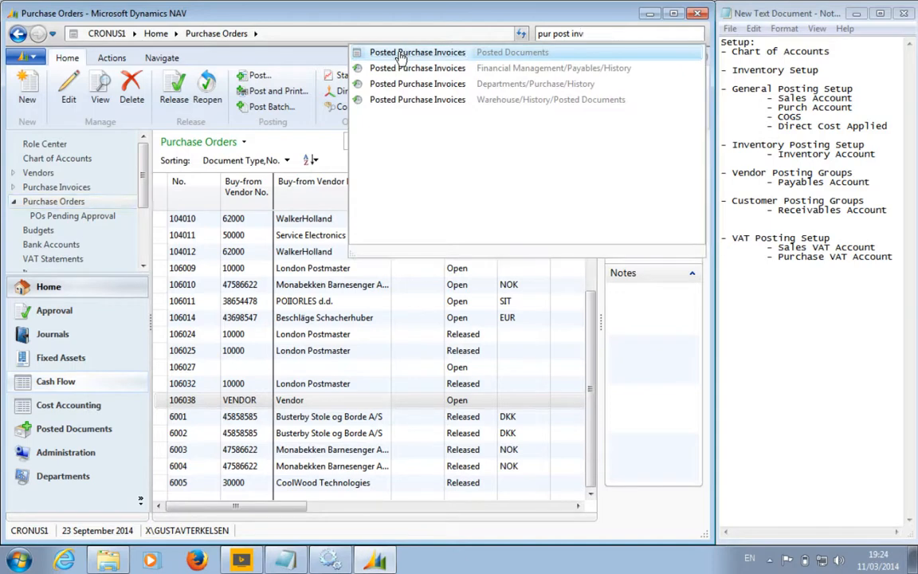
{"action": "left_click", "coordinate": [401, 56]}
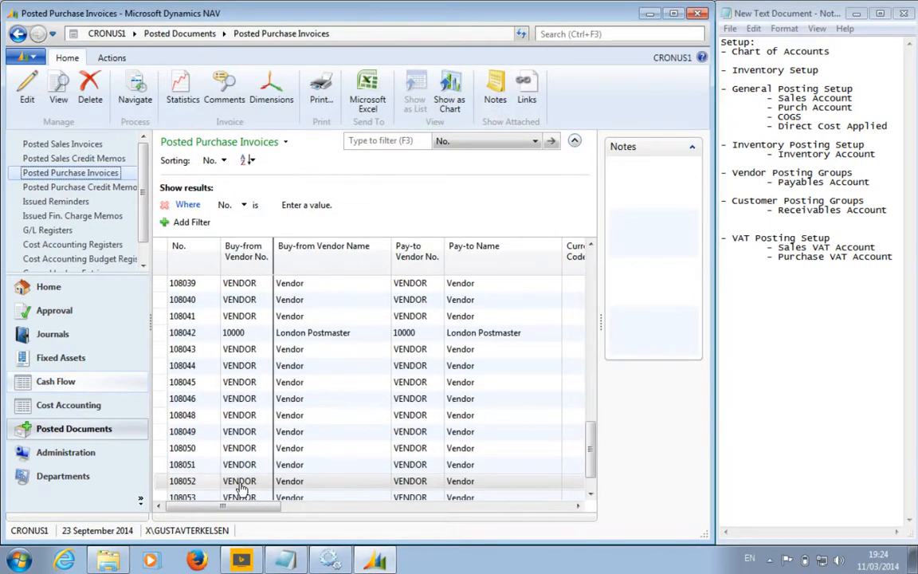
{"action": "left_click_drag", "start_coordinate": [594, 445], "coordinate": [593, 470]}
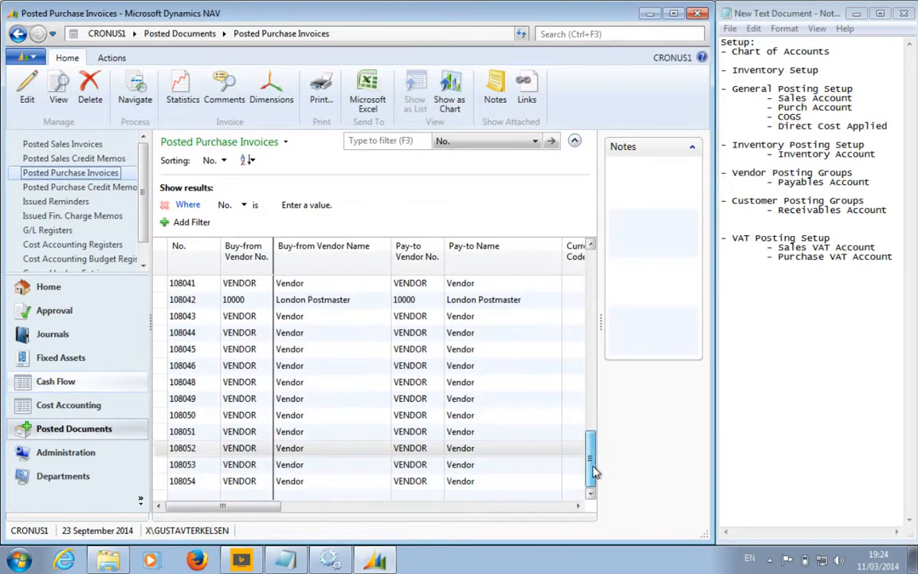
- Open the last posted purchase invoice in the list and drill down from Navigate to its G/L entries
{"action": "double_click", "coordinate": [315, 482]}
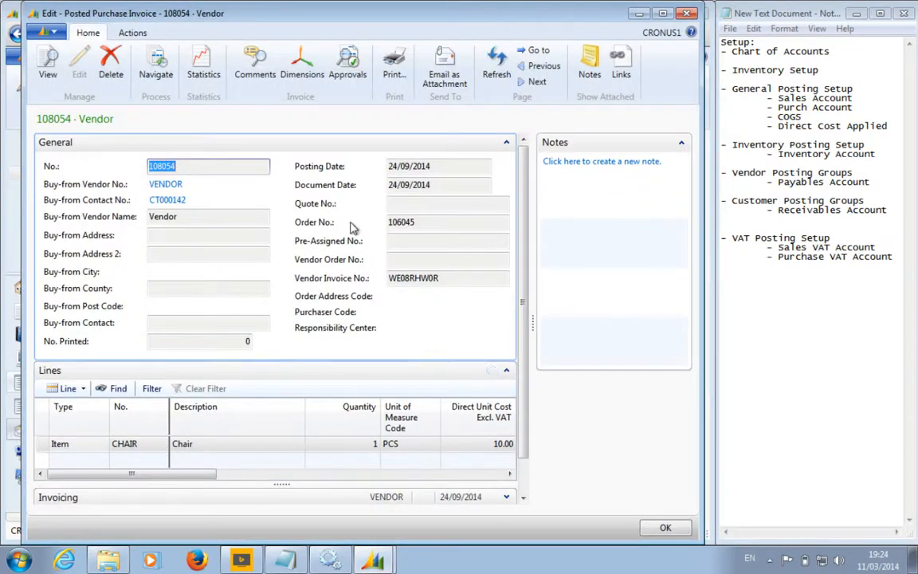
{"action": "left_click", "coordinate": [156, 65]}
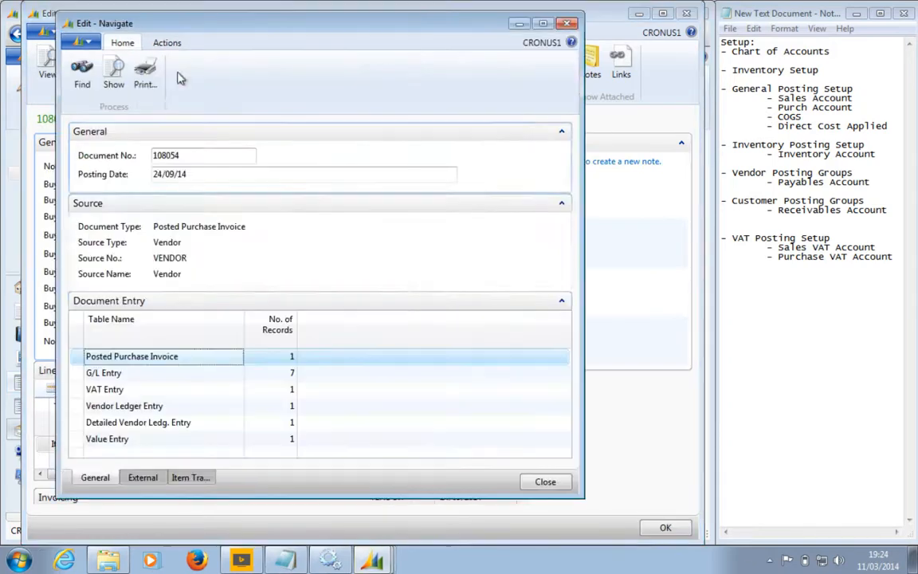
{"action": "left_click", "coordinate": [293, 374]}
{"action": "left_click", "coordinate": [292, 374]}
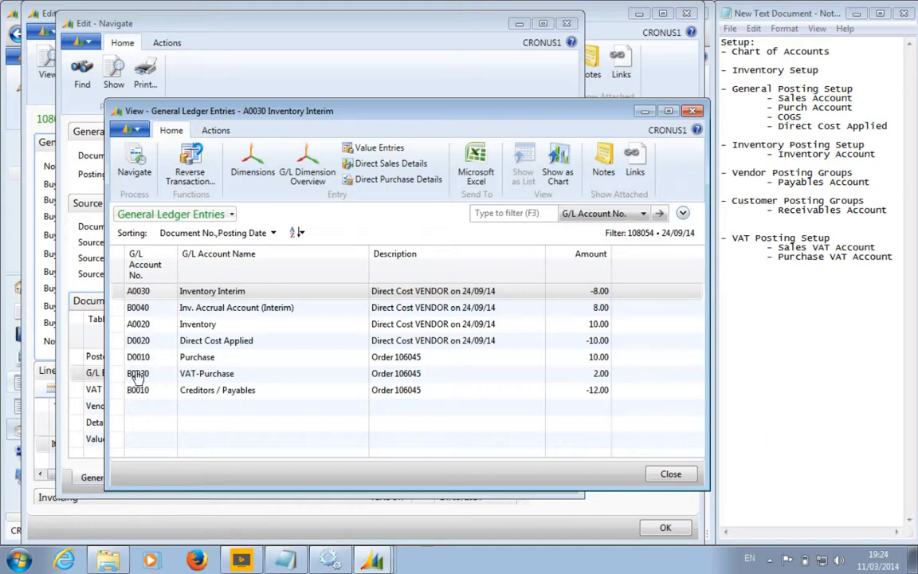
- Examine the invoice's ledger entries in groups: Purchase, VAT-Purchase and Creditors / Payables; Inventory and Direct Cost Applied; the two interim accounts
{"action": "left_click", "coordinate": [117, 360]}
{"action": "left_click_drag", "start_coordinate": [116, 365], "coordinate": [119, 391]}
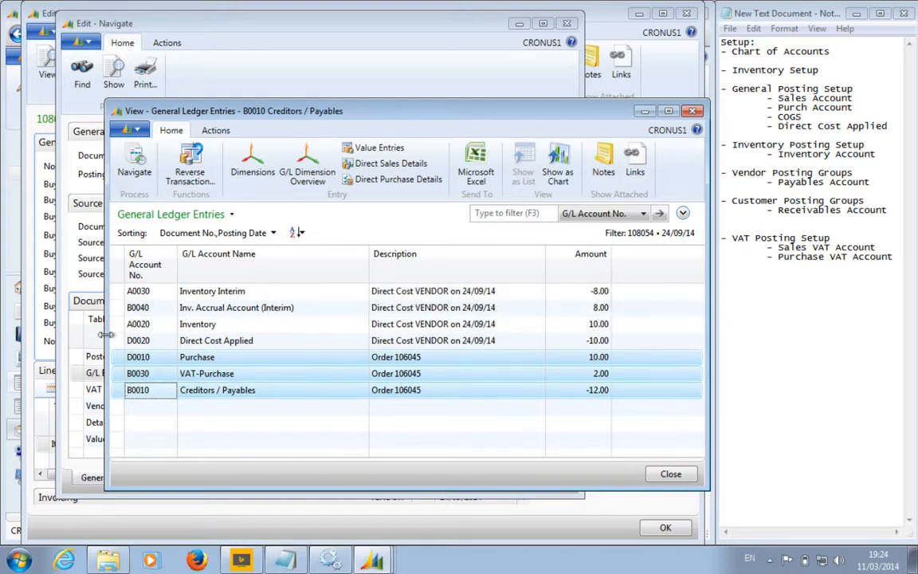
{"action": "left_click_drag", "start_coordinate": [116, 324], "coordinate": [120, 343]}
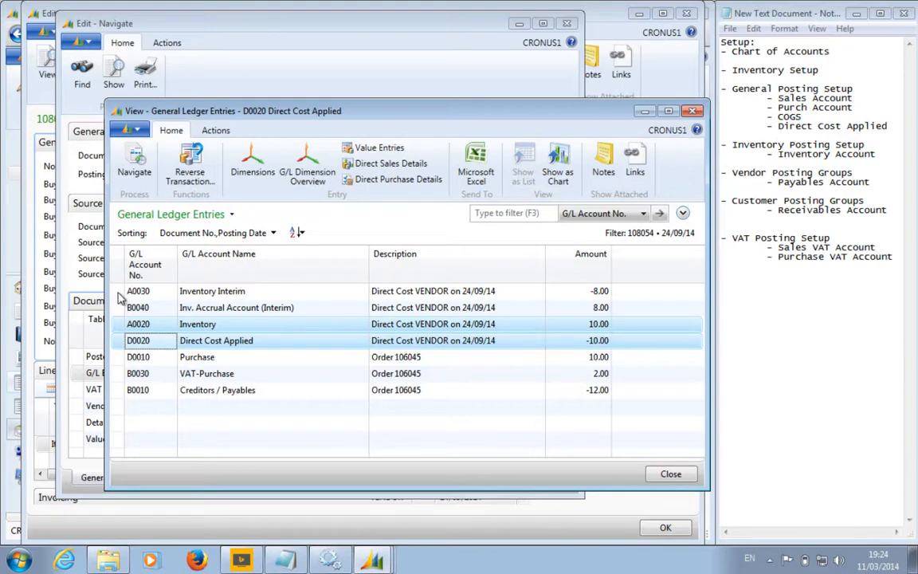
{"action": "left_click_drag", "start_coordinate": [117, 291], "coordinate": [118, 307]}
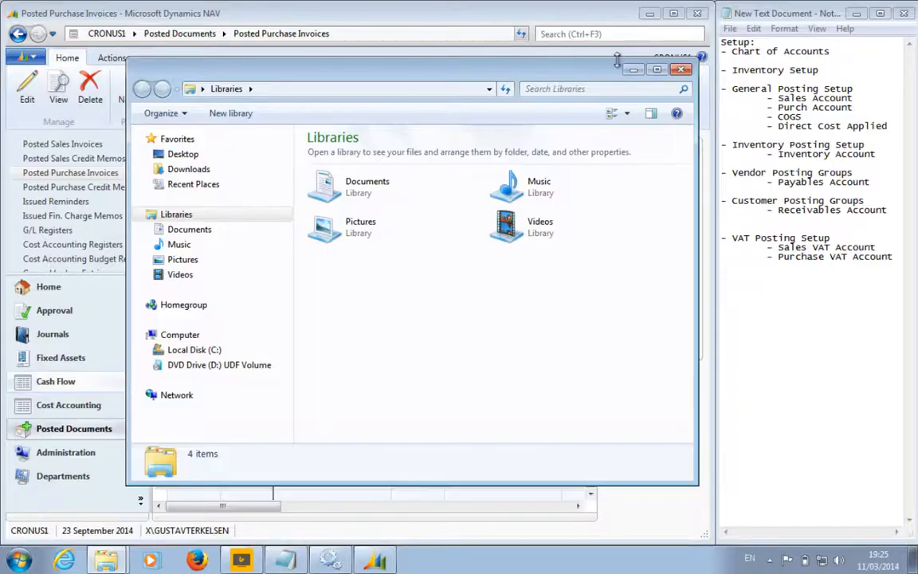
- Close the stray Libraries window and set the work date to 24/09/2014
{"action": "left_click", "coordinate": [679, 70]}
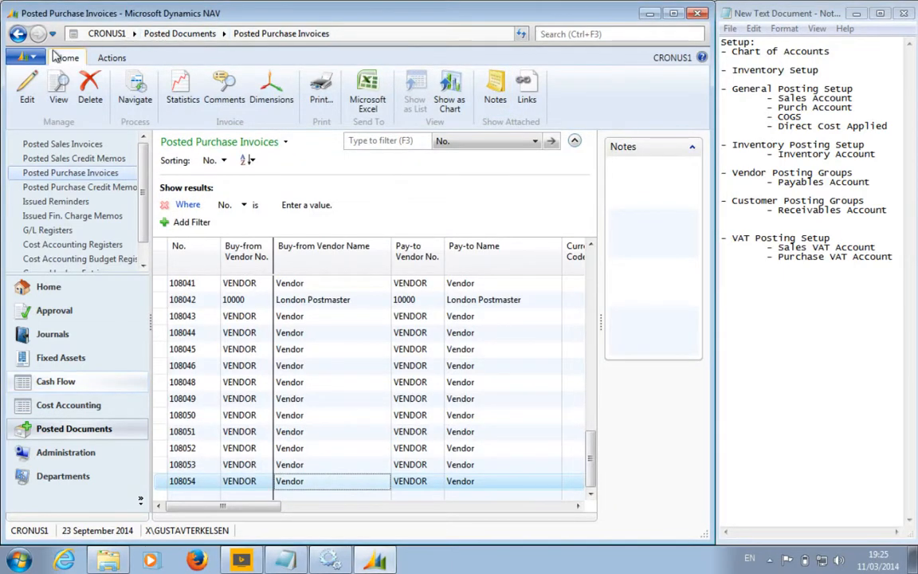
{"action": "left_click", "coordinate": [32, 56]}
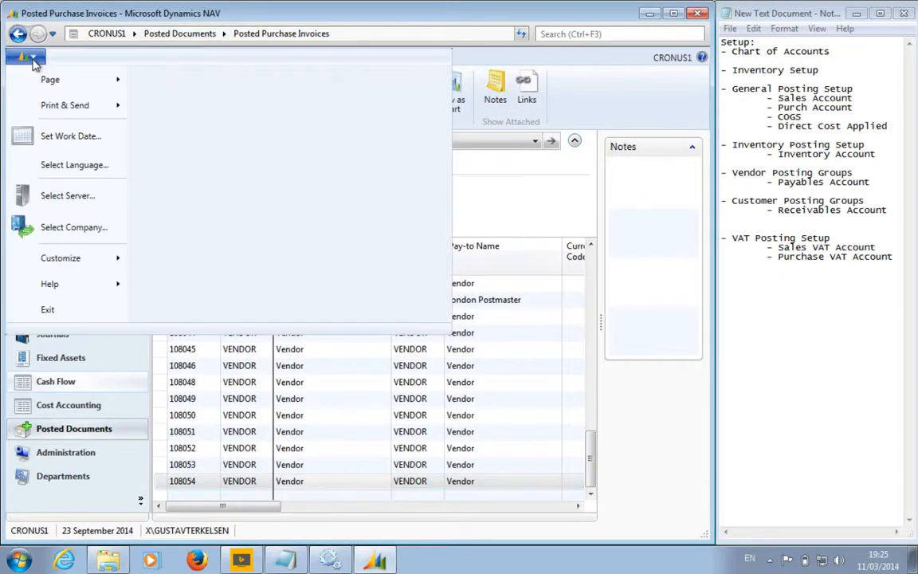
{"action": "left_click", "coordinate": [51, 135]}
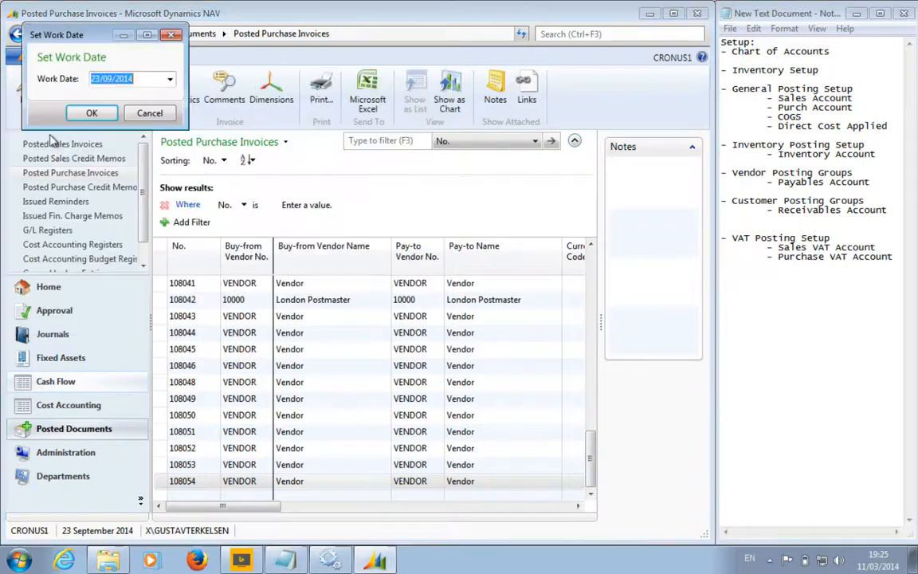
{"action": "left_click", "coordinate": [171, 79]}
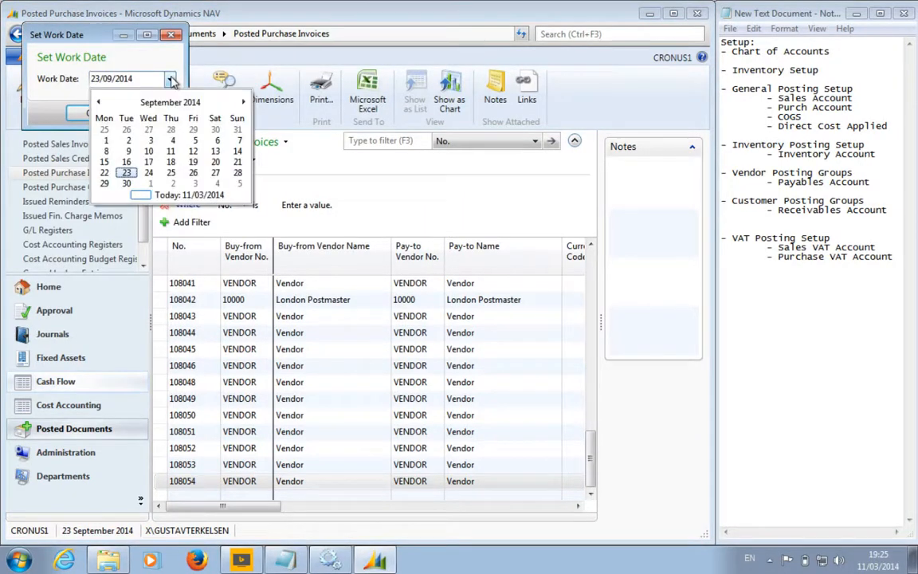
{"action": "left_click", "coordinate": [149, 174]}
{"action": "left_click", "coordinate": [90, 113]}
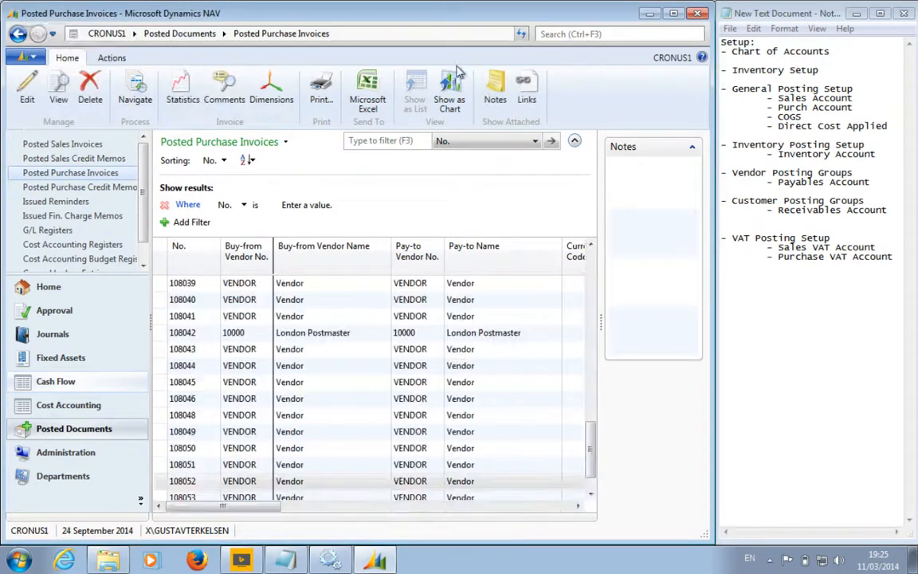
- Search for "sales order" and open the Sales Orders list under Home
{"action": "left_click", "coordinate": [579, 33]}
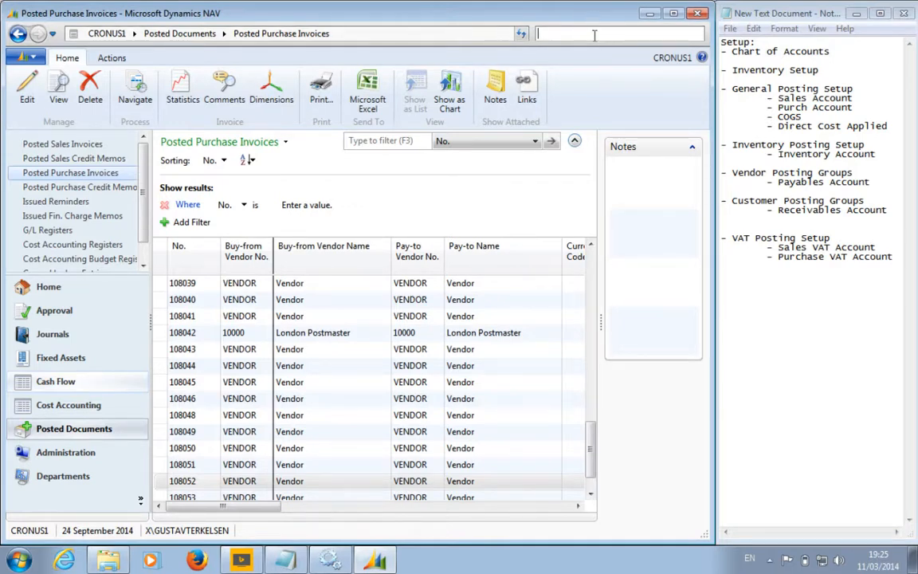
{"action": "type", "text": "sa"}
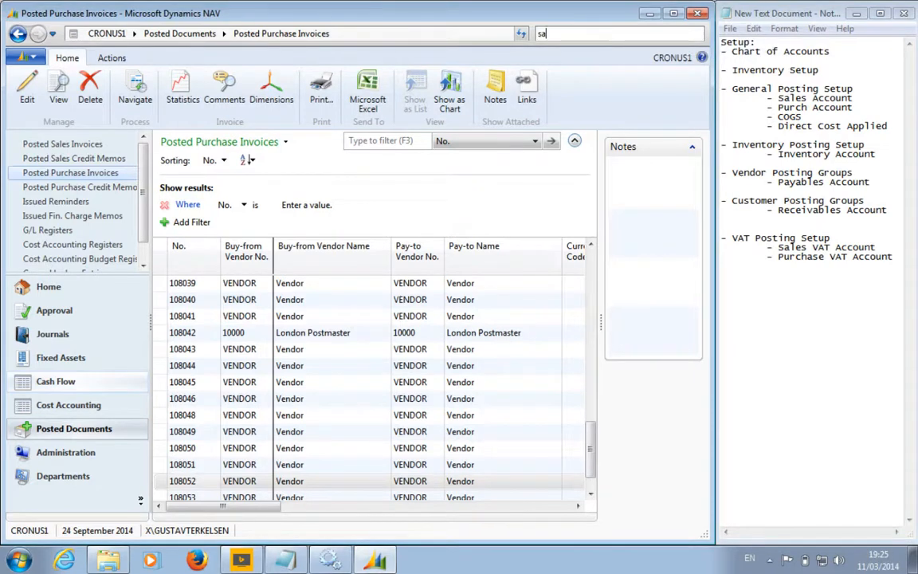
{"action": "type", "text": "les order"}
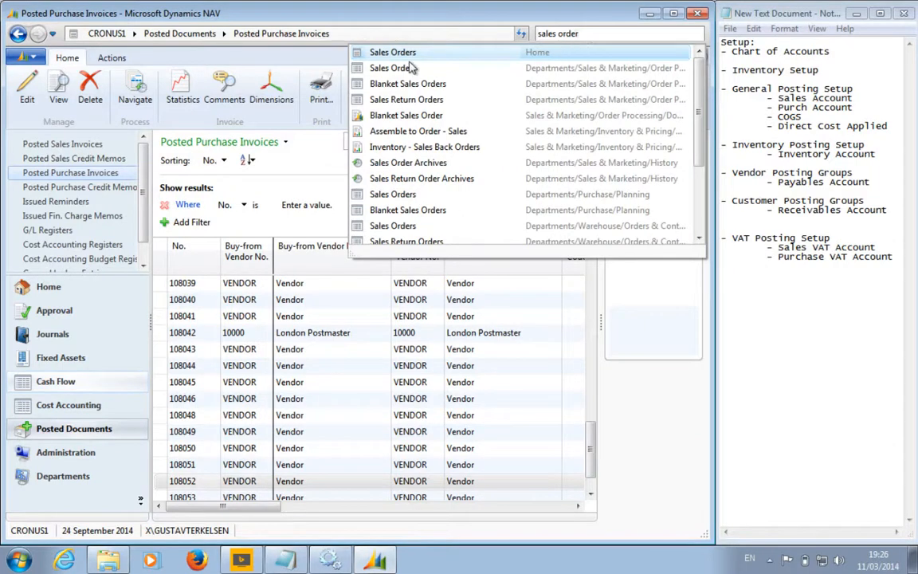
{"action": "left_click", "coordinate": [404, 56]}
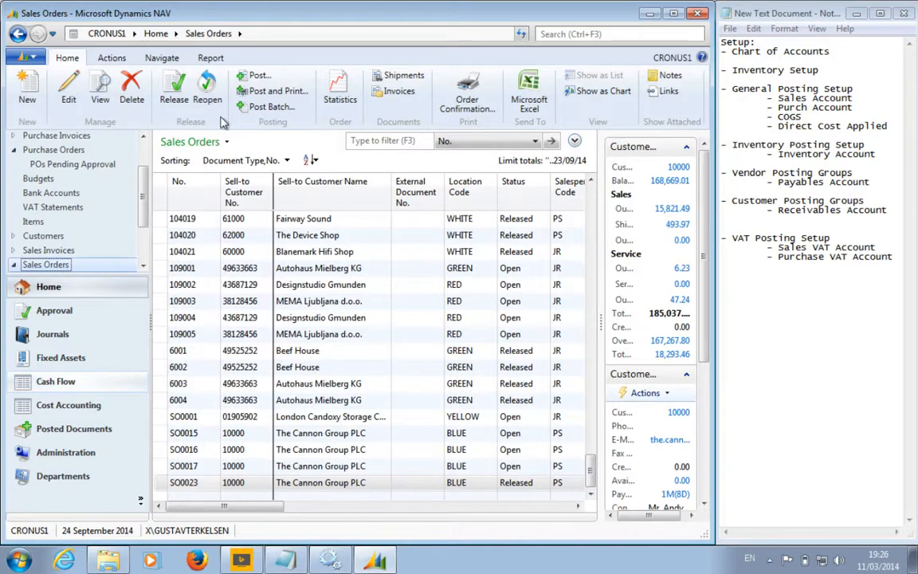
- Create a new sales order for sell-to customer CUSTOMER, accepting the credit limit check for the overdue balance
{"action": "left_click", "coordinate": [32, 94]}
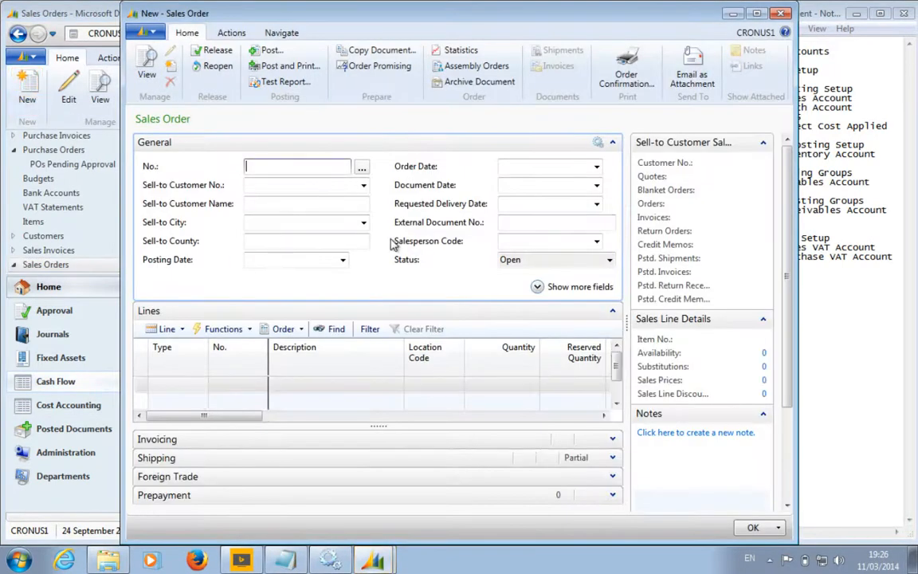
{"action": "key", "text": "Tab"}
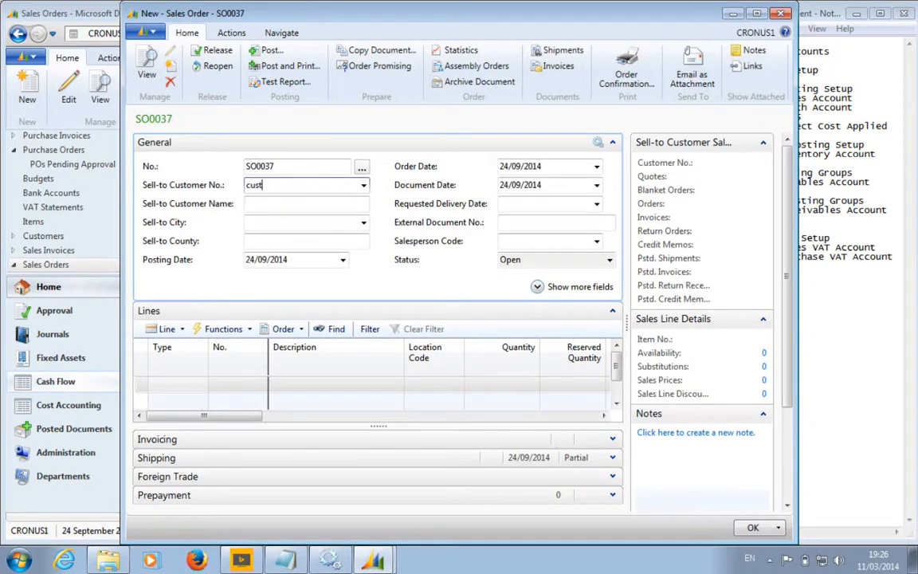
{"action": "key", "text": "Tab"}
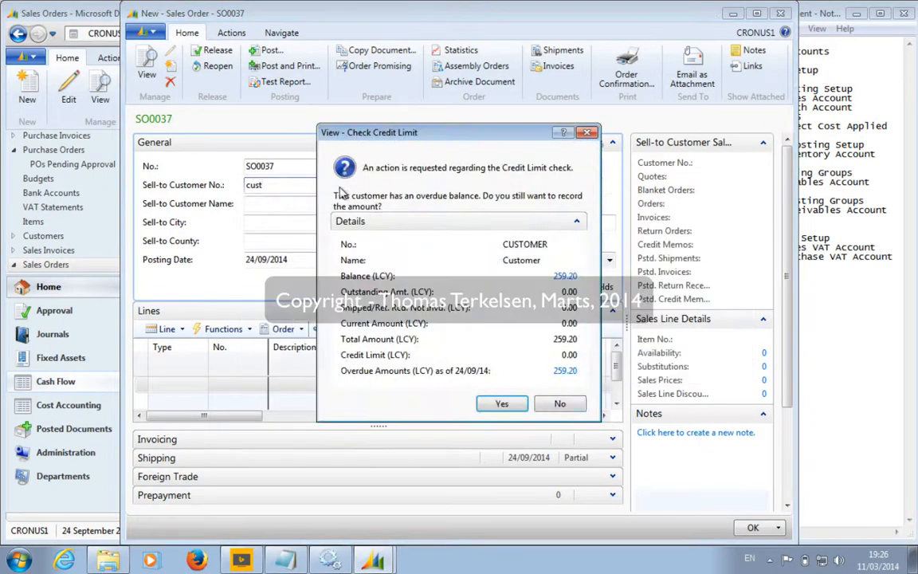
{"action": "left_click", "coordinate": [502, 404]}
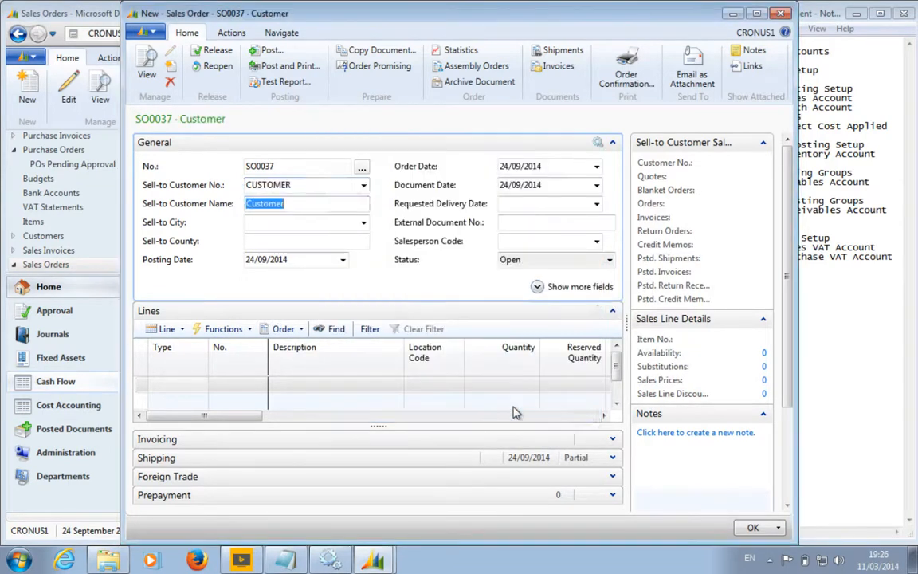
- Add an order line of type Item for CHAIR
{"action": "left_click", "coordinate": [200, 386]}
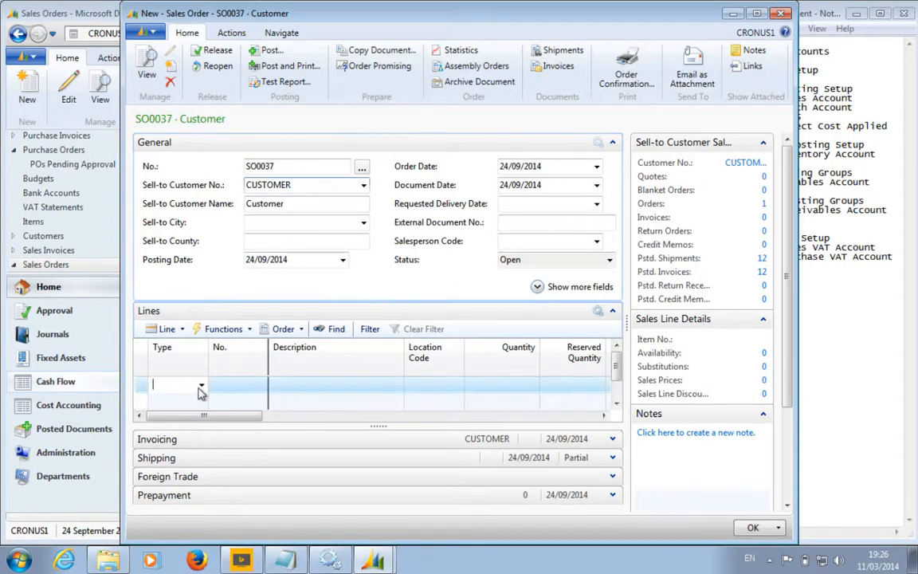
{"action": "left_click", "coordinate": [201, 384]}
{"action": "left_click", "coordinate": [186, 435]}
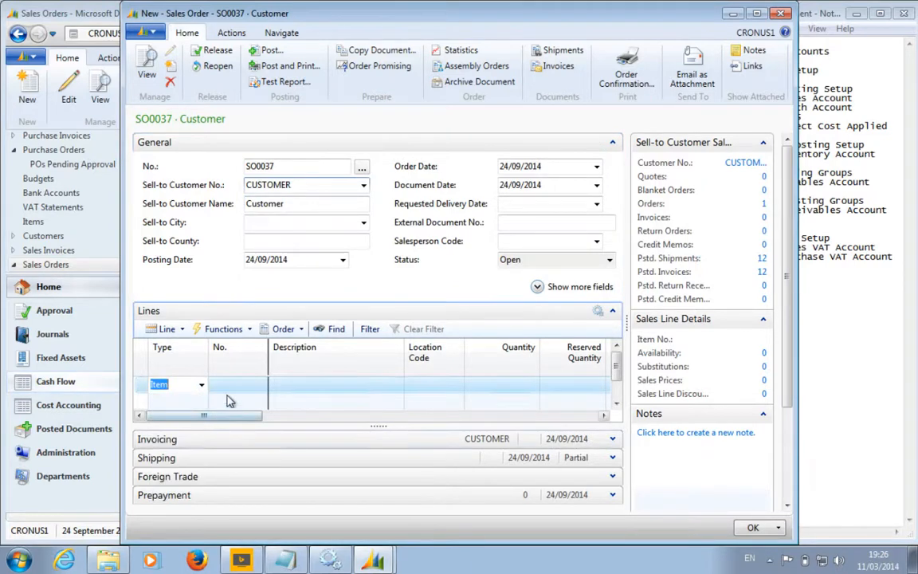
{"action": "left_click", "coordinate": [231, 385]}
{"action": "type", "text": "ch"}
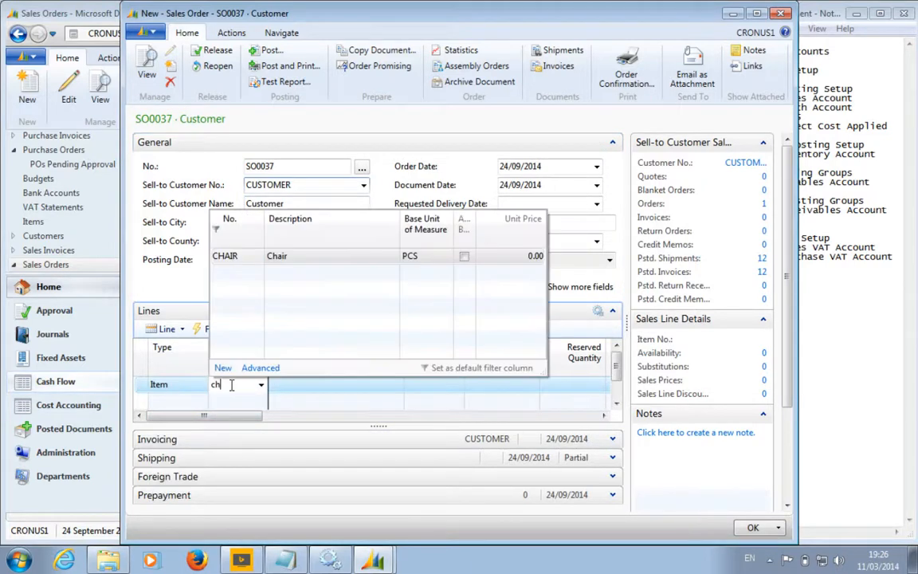
{"action": "left_click", "coordinate": [249, 256]}
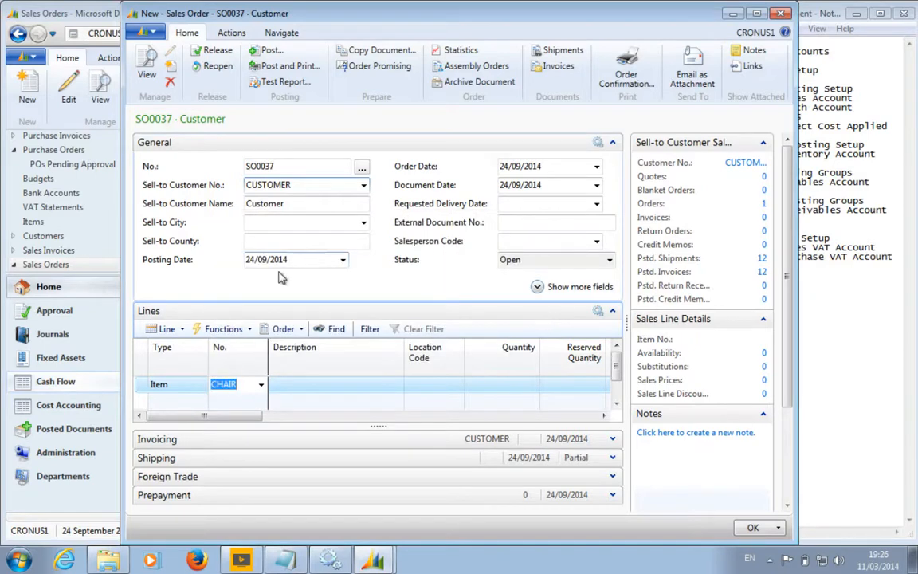
{"action": "key", "text": "Tab"}
- Set the CHAIR line's Quantity to 1 and its Unit Price Excl. VAT to 20
{"action": "key", "text": "Tab"}
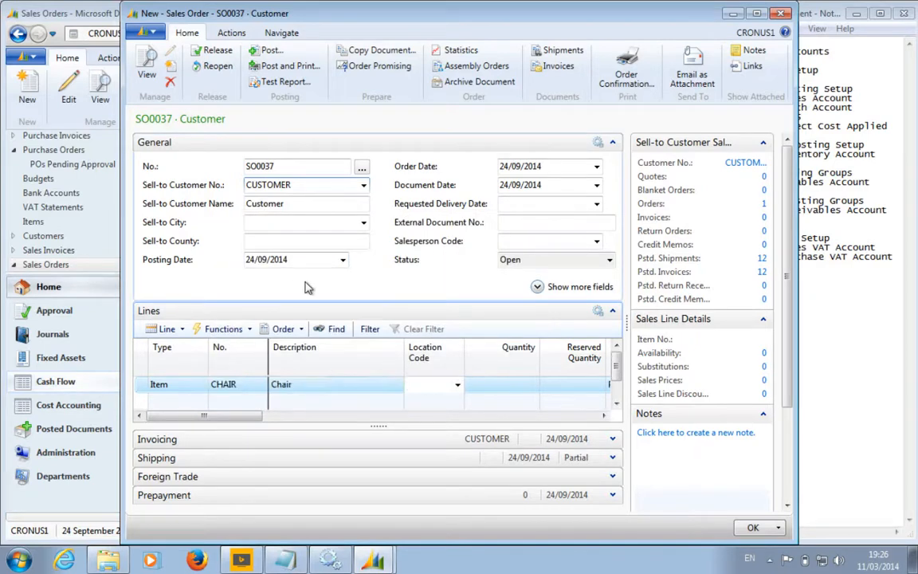
{"action": "key", "text": "Tab"}
{"action": "type", "text": "1"}
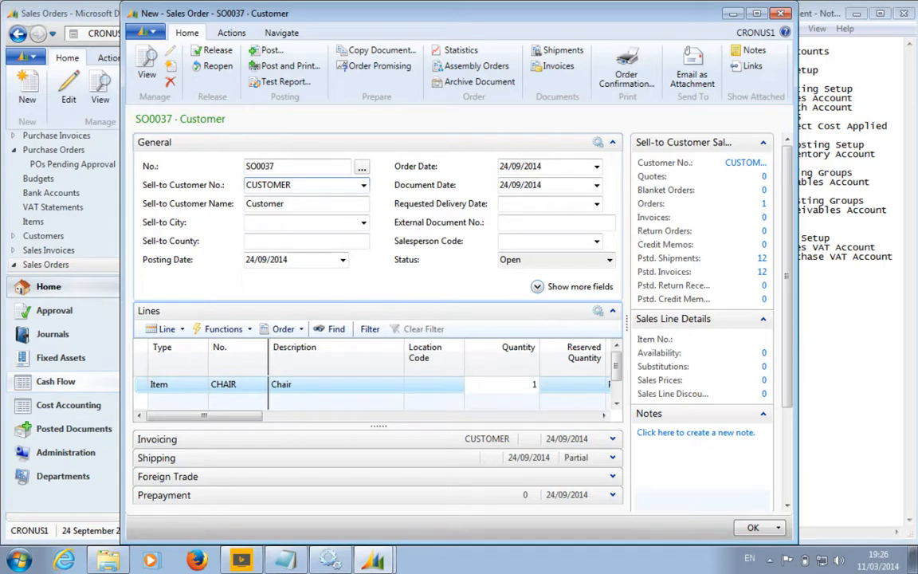
{"action": "key", "text": "Tab"}
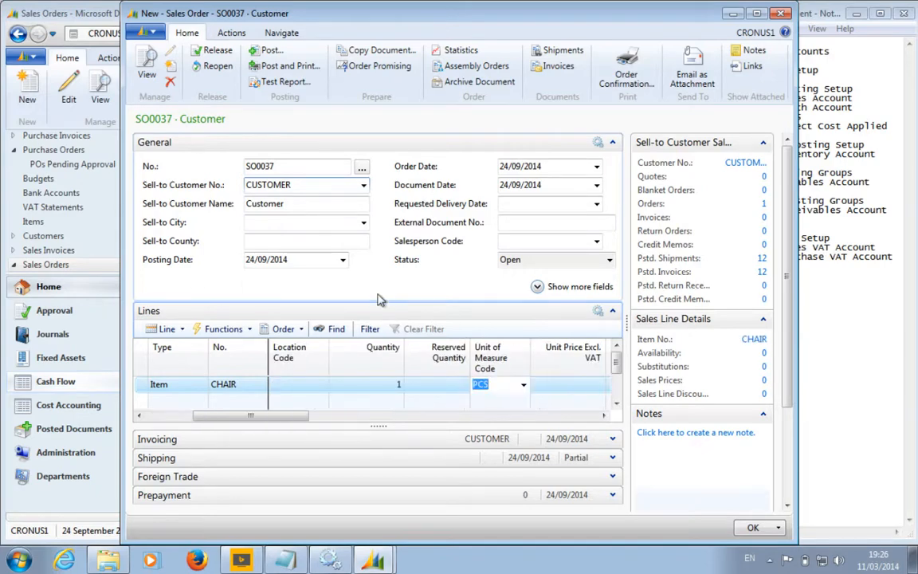
{"action": "key", "text": "Tab"}
{"action": "type", "text": "20"}
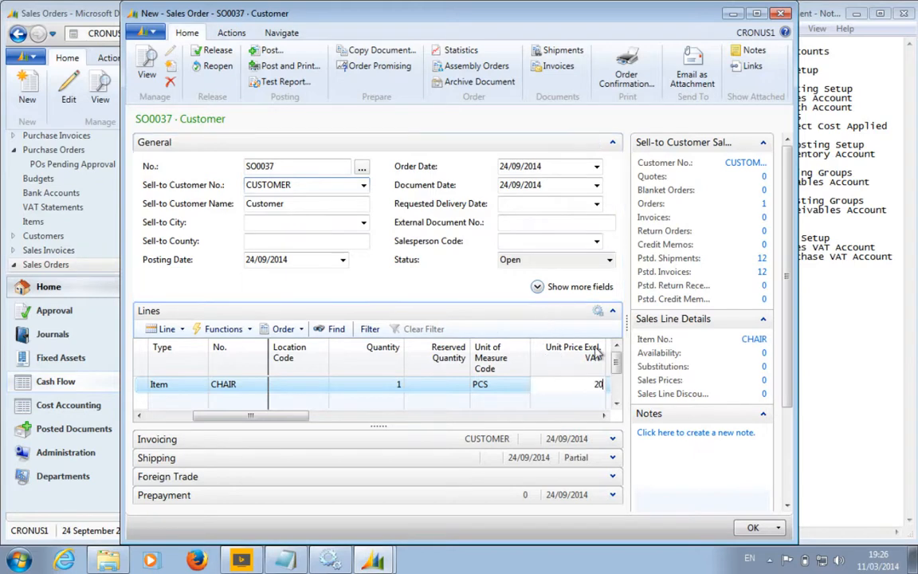
{"action": "key", "text": "Tab"}
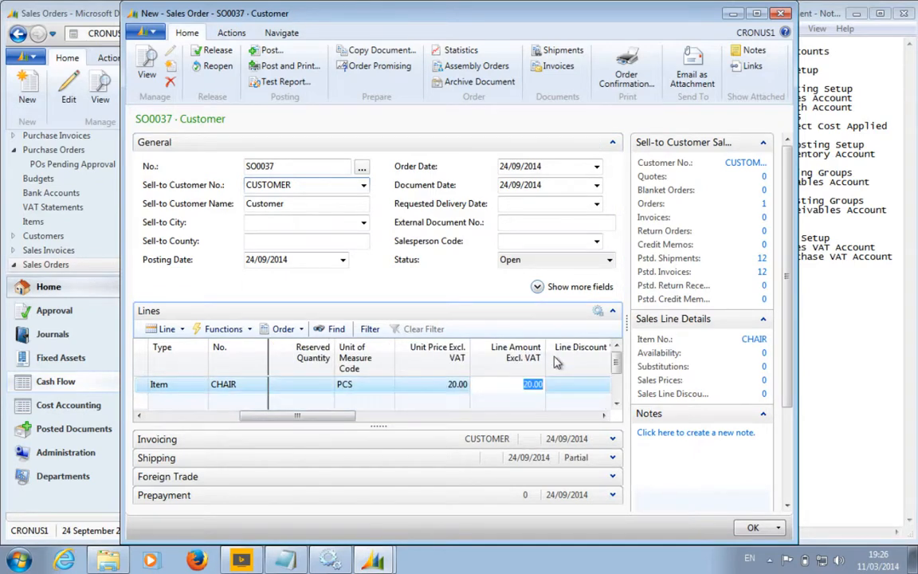
- Post the sales order with the Ship option only
{"action": "left_click", "coordinate": [271, 51]}
{"action": "left_click", "coordinate": [434, 255]}
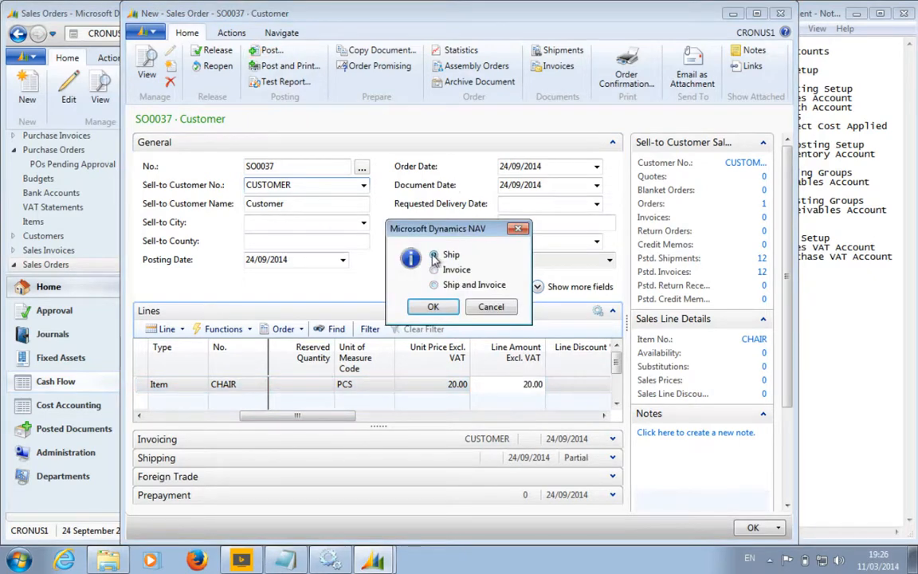
{"action": "left_click", "coordinate": [435, 307]}
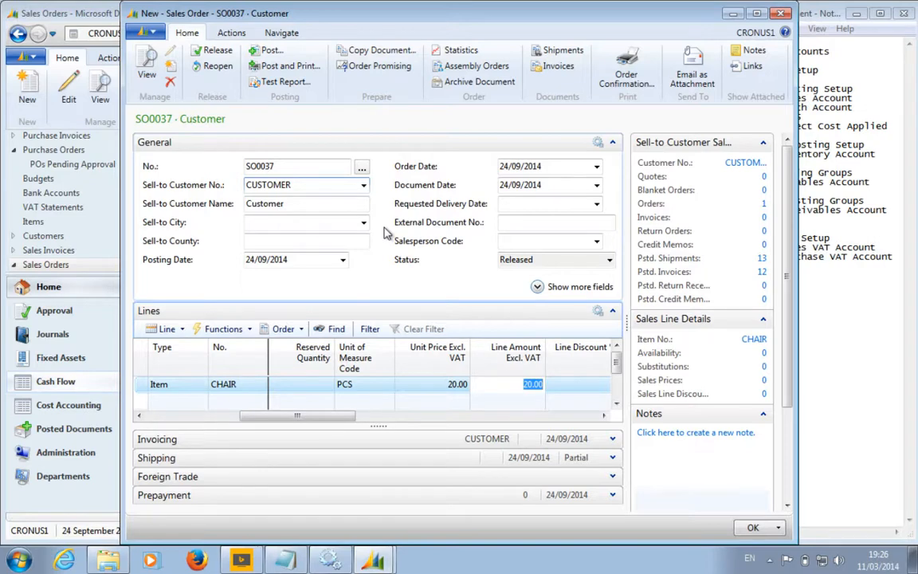
- Open the order's posted shipment, navigate to its G/L entries and examine the Inventory Interim and COGS (Interim) postings
{"action": "left_click", "coordinate": [568, 55]}
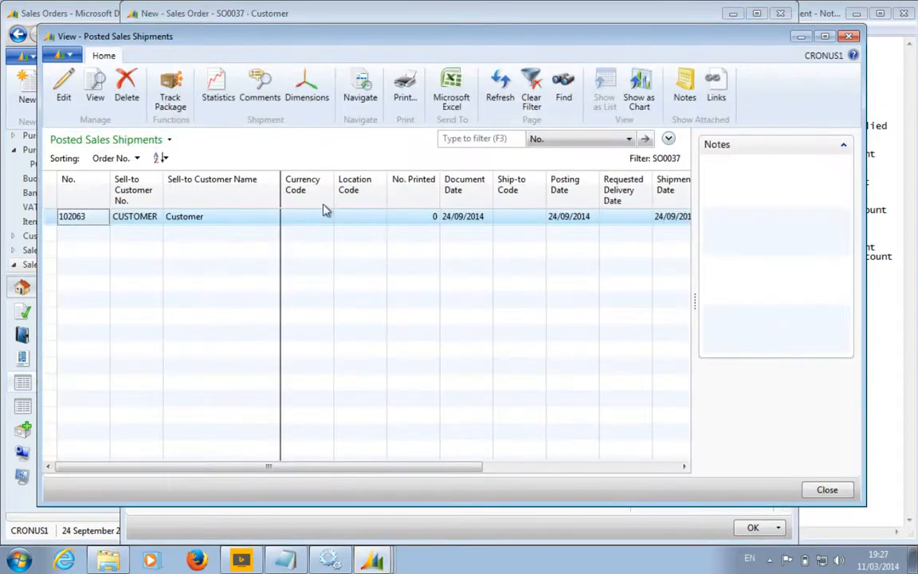
{"action": "left_click", "coordinate": [214, 222]}
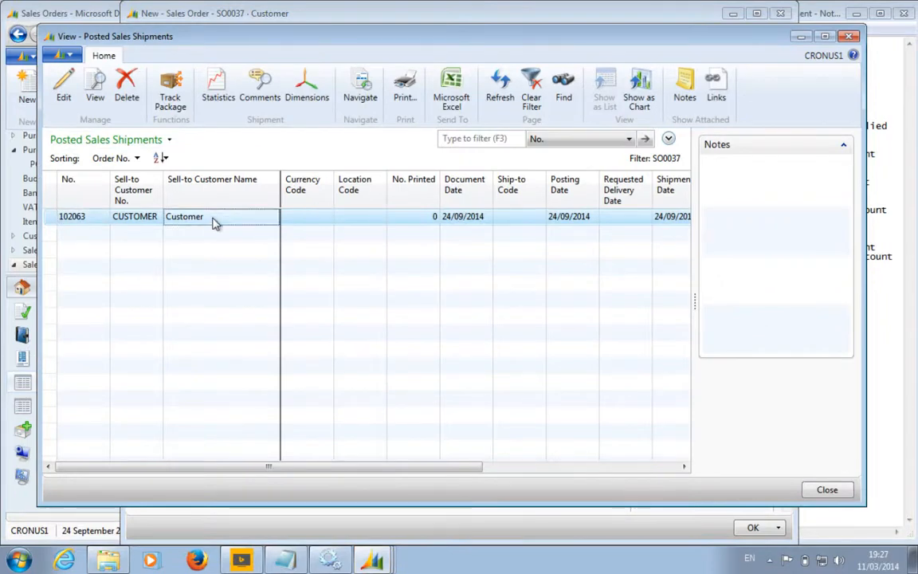
{"action": "left_click", "coordinate": [360, 86]}
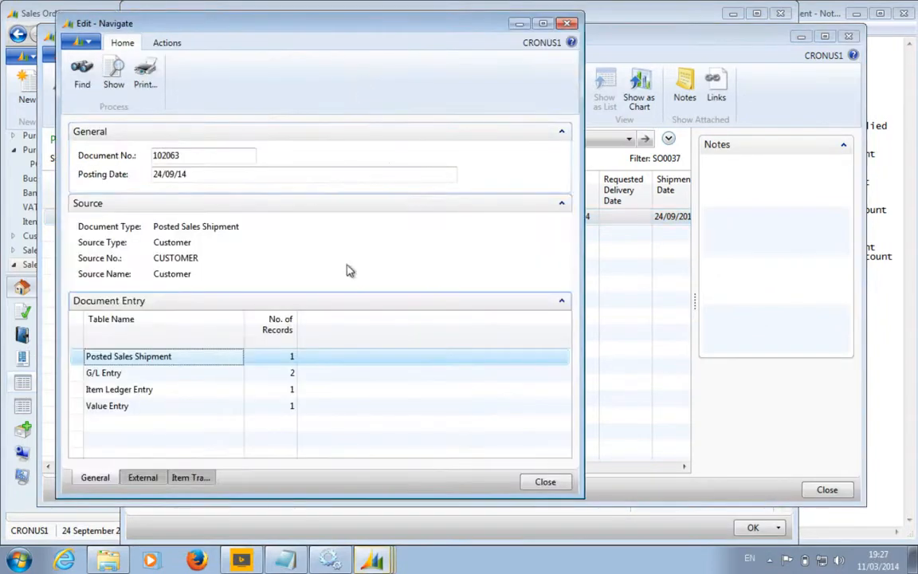
{"action": "left_click", "coordinate": [292, 373]}
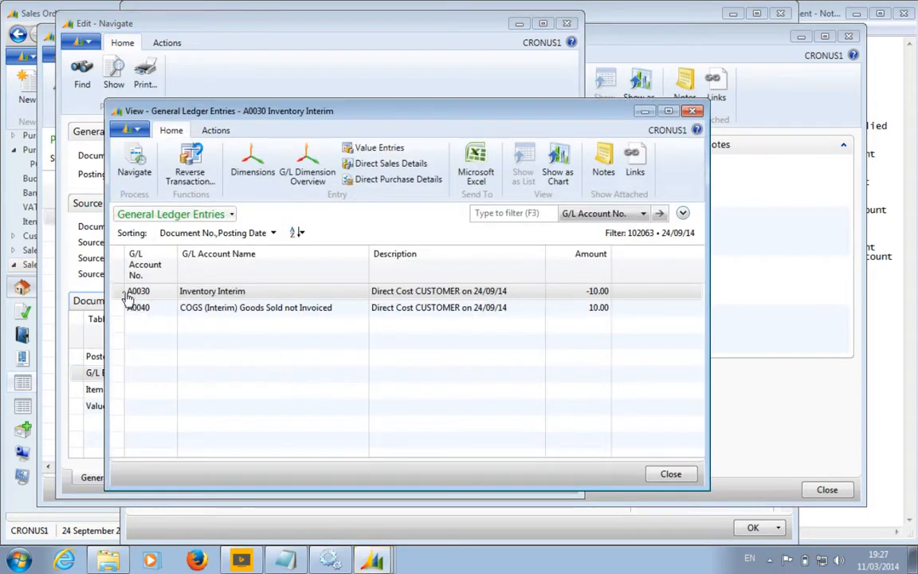
{"action": "left_click_drag", "start_coordinate": [119, 293], "coordinate": [122, 306]}
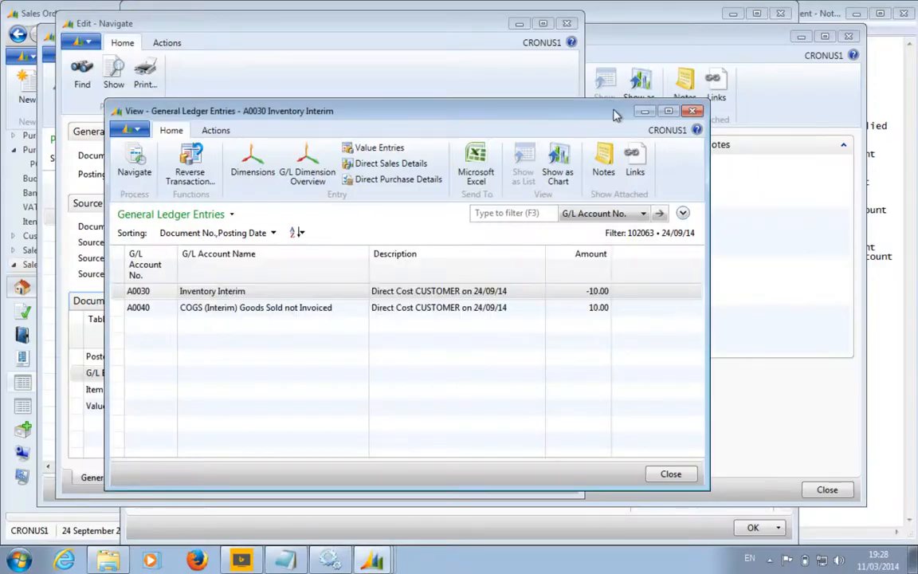
- Close the shipment's entry windows and post the sales order with the Ship and Invoice option
{"action": "left_click", "coordinate": [691, 111]}
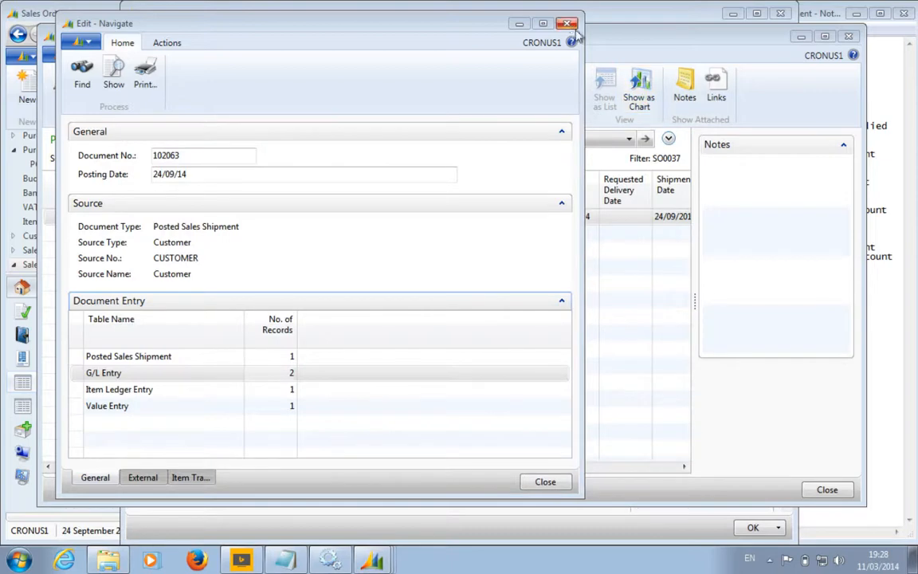
{"action": "left_click", "coordinate": [567, 23]}
{"action": "left_click", "coordinate": [847, 36]}
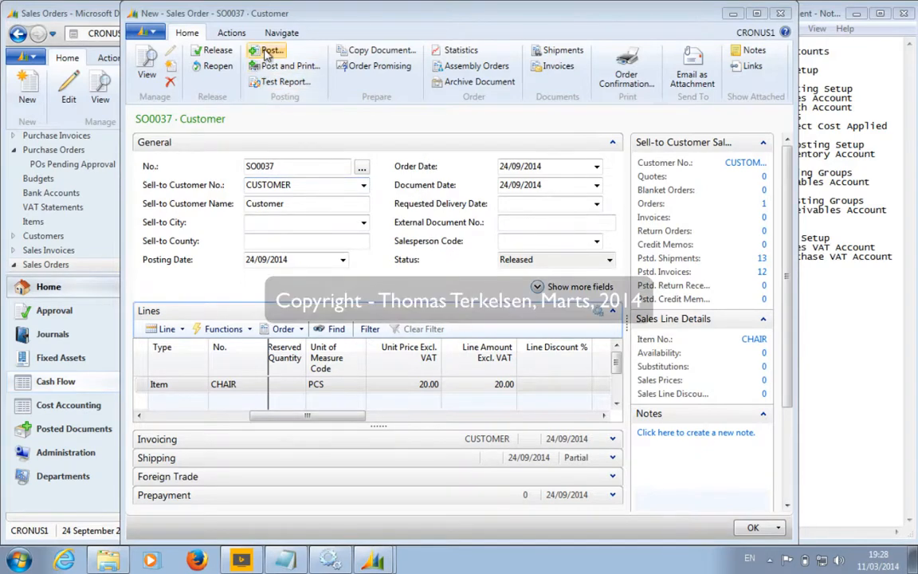
{"action": "left_click", "coordinate": [239, 48]}
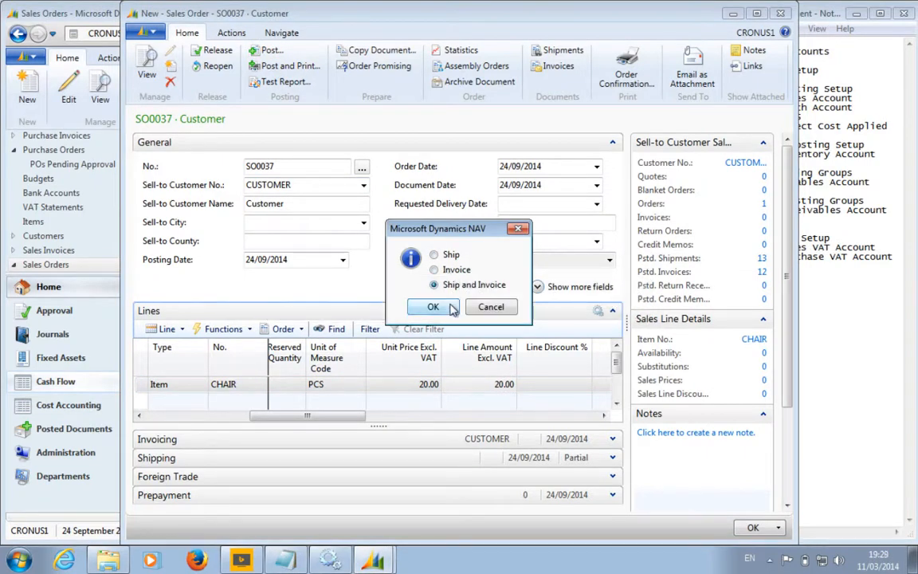
{"action": "left_click", "coordinate": [450, 306]}
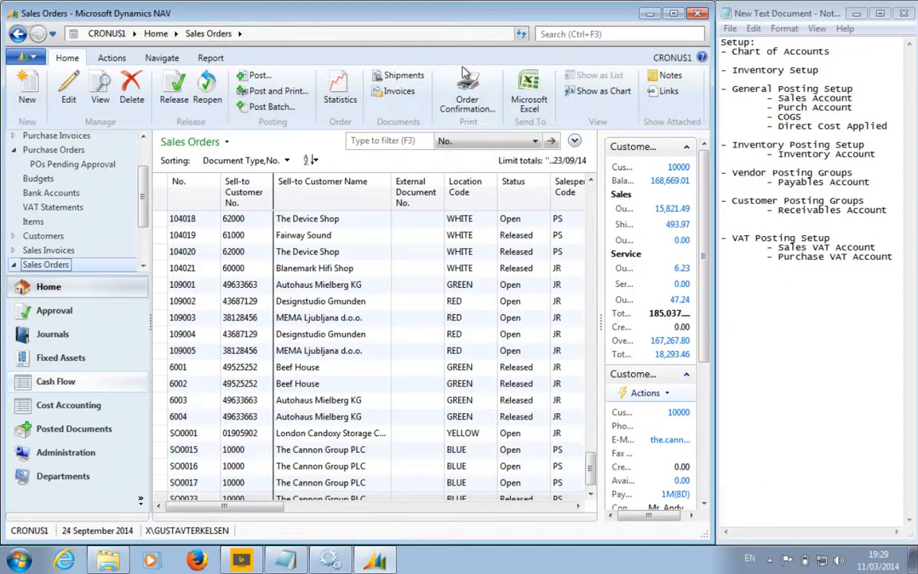
- Search for the Posted Sales Invoices list and open the invoice just posted from the chair sales order
{"action": "left_click", "coordinate": [545, 35]}
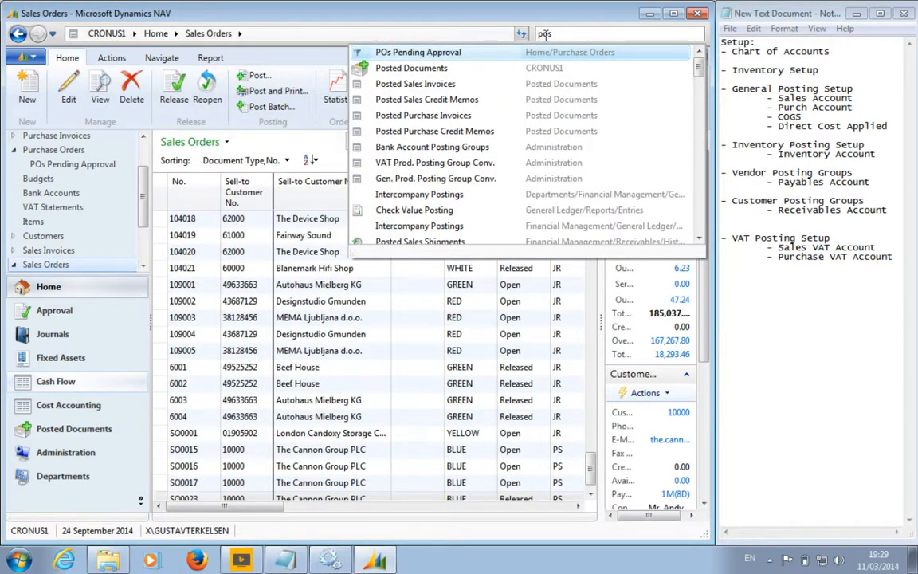
{"action": "type", "text": "pos sales in"}
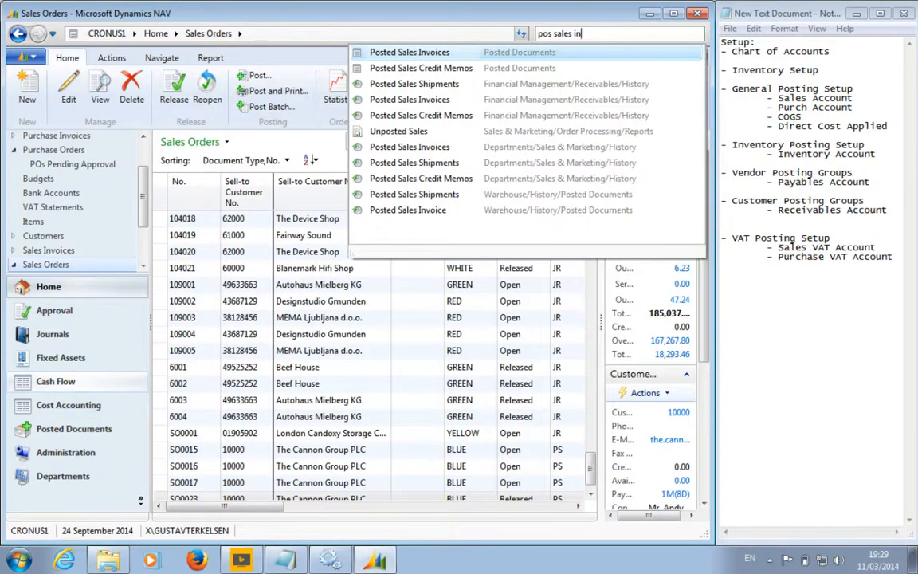
{"action": "type", "text": "v"}
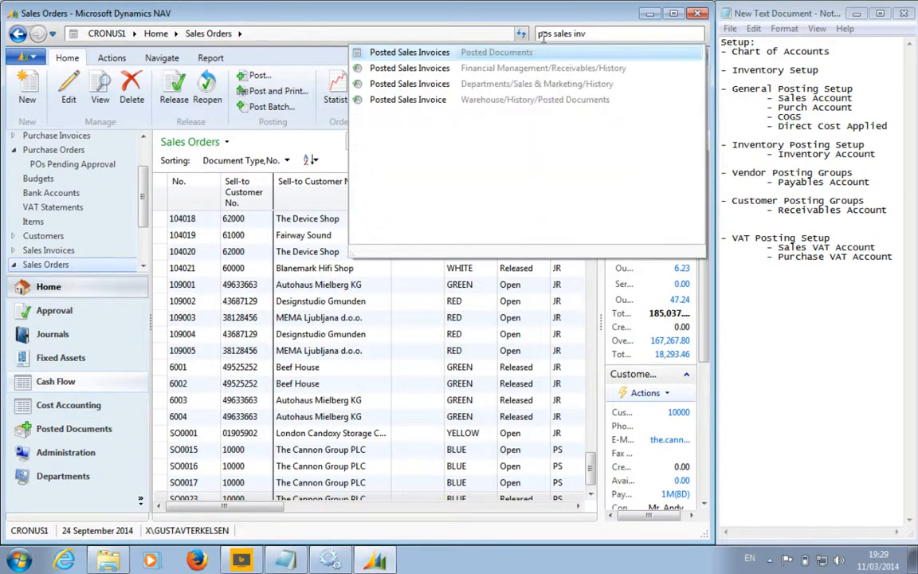
{"action": "left_click", "coordinate": [437, 58]}
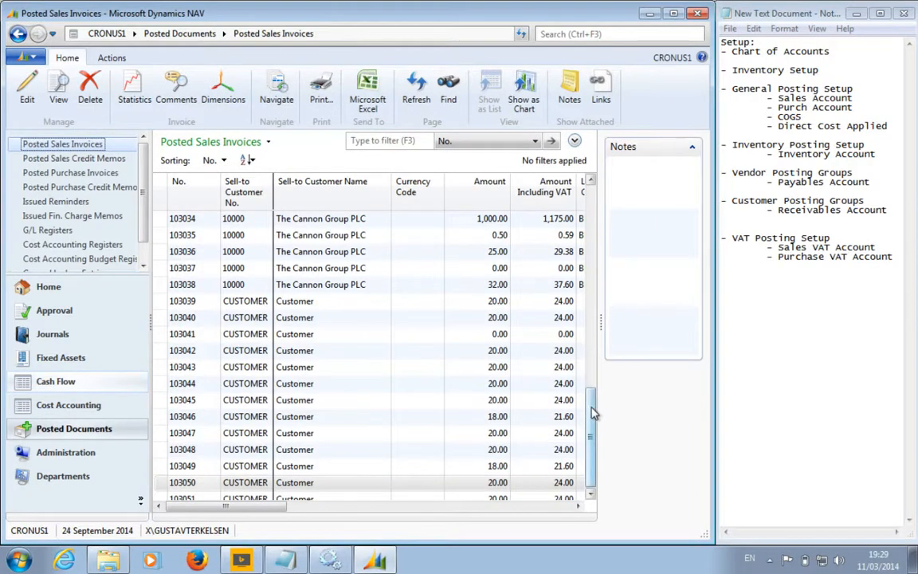
{"action": "double_click", "coordinate": [334, 483]}
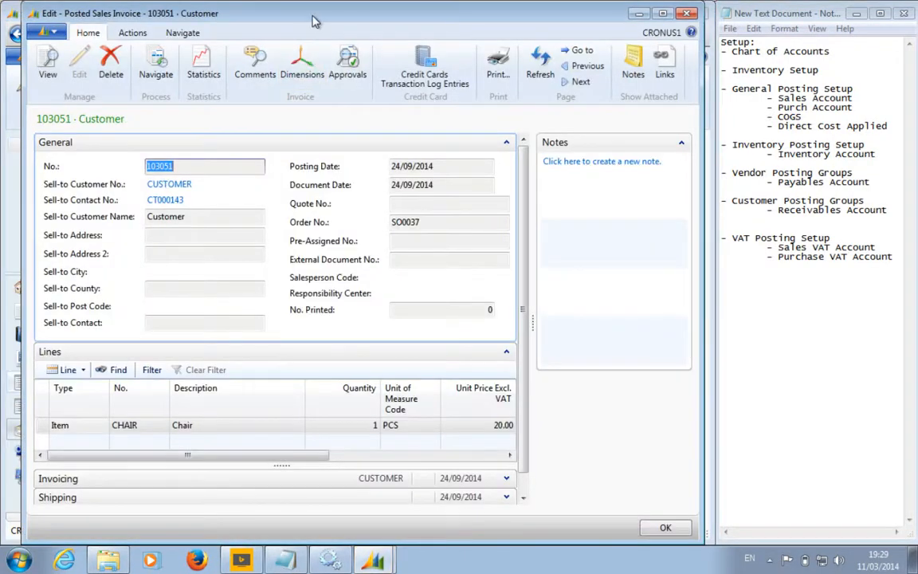
{"action": "left_click_drag", "start_coordinate": [283, 14], "coordinate": [338, 20]}
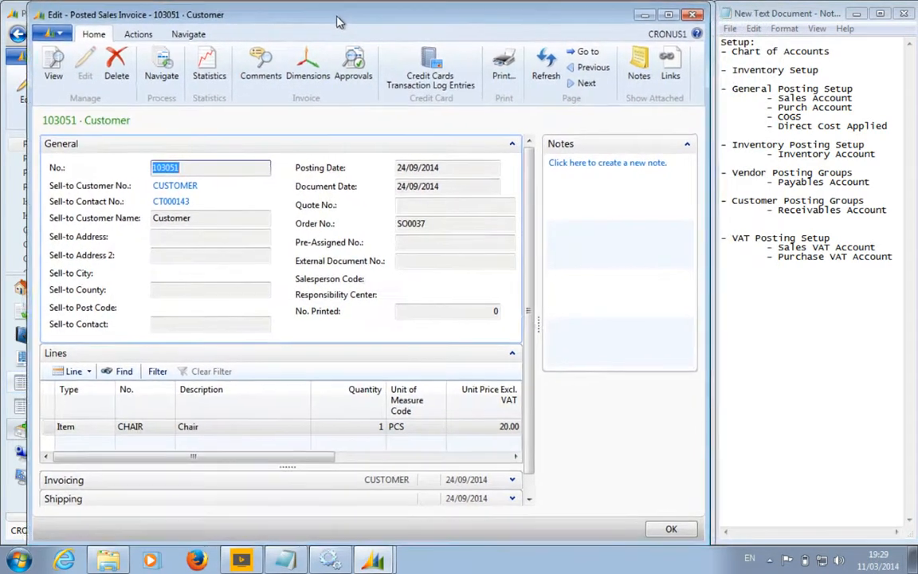
{"action": "left_click", "coordinate": [299, 205]}
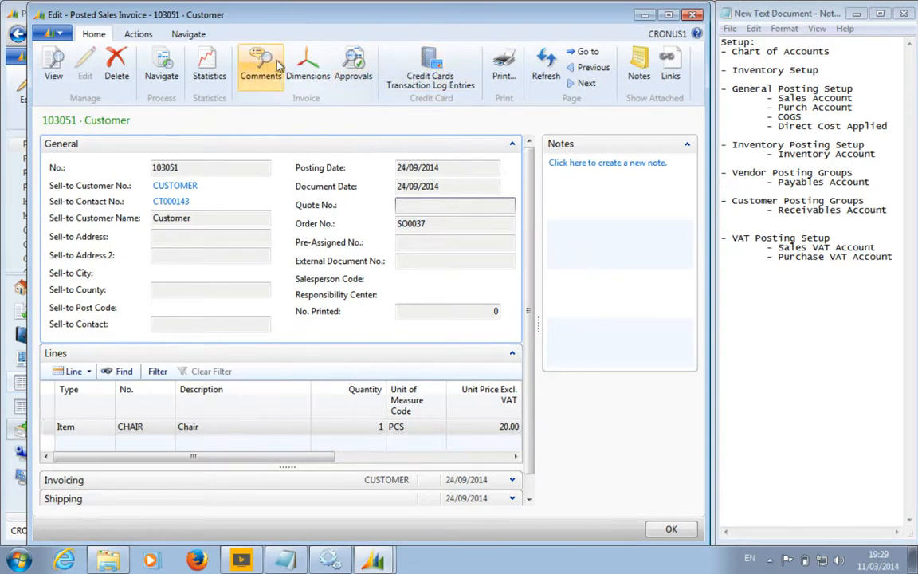
- Navigate from the posted sales invoice to its G/L entries
{"action": "left_click", "coordinate": [163, 65]}
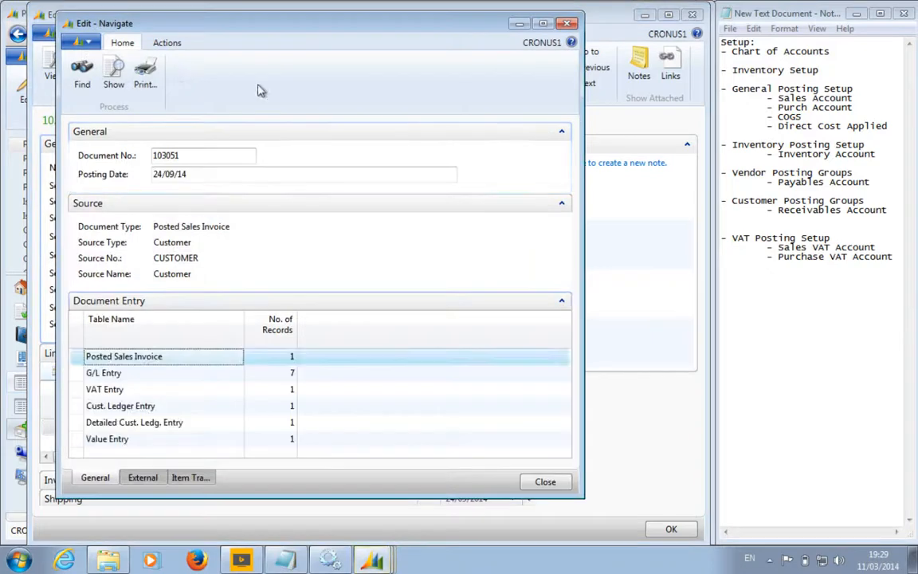
{"action": "left_click", "coordinate": [291, 373]}
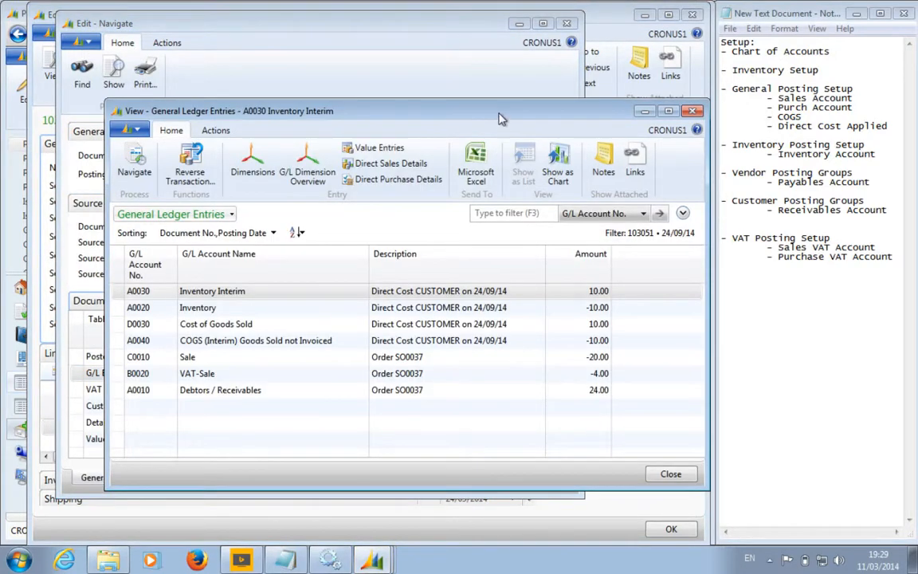
{"action": "left_click_drag", "start_coordinate": [498, 113], "coordinate": [463, 73]}
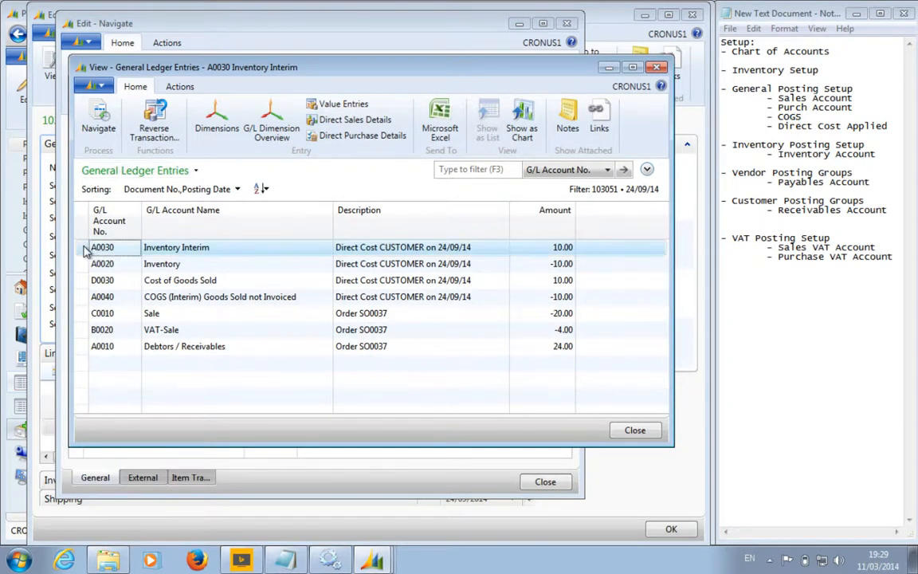
- Examine the invoice's Inventory and COGS entries with their interim counterparts, and its Sale, VAT-Sale and Debtors / Receivables entries
{"action": "left_click_drag", "start_coordinate": [86, 252], "coordinate": [86, 299]}
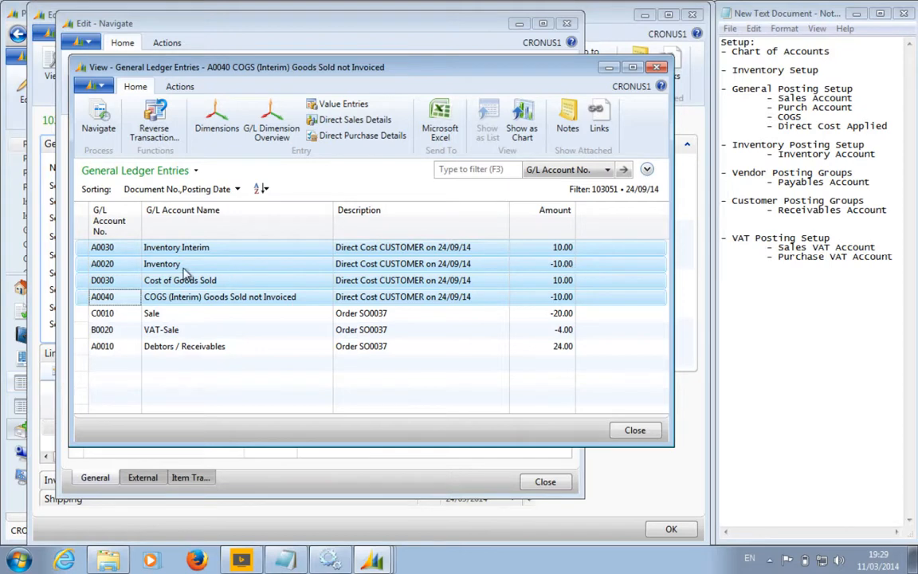
{"action": "left_click", "coordinate": [81, 282]}
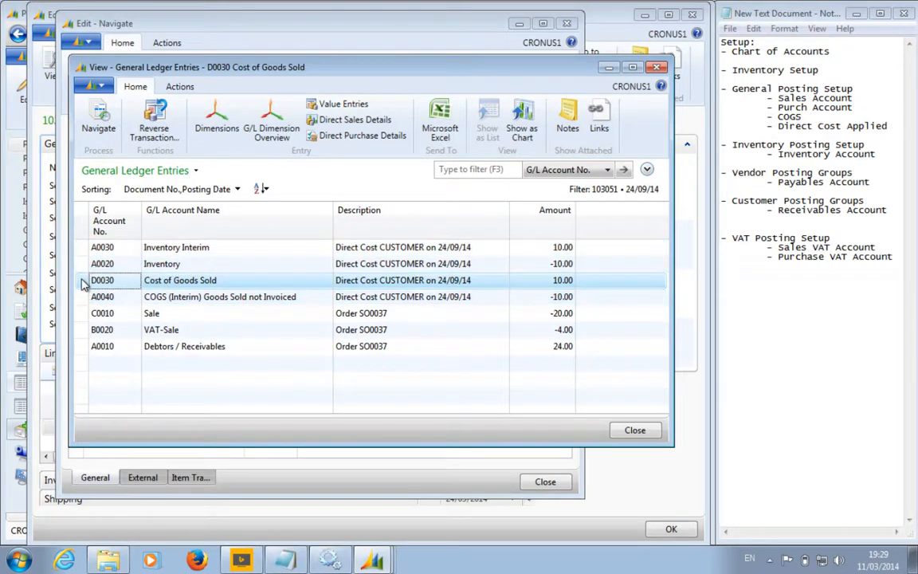
{"action": "left_click", "coordinate": [81, 268]}
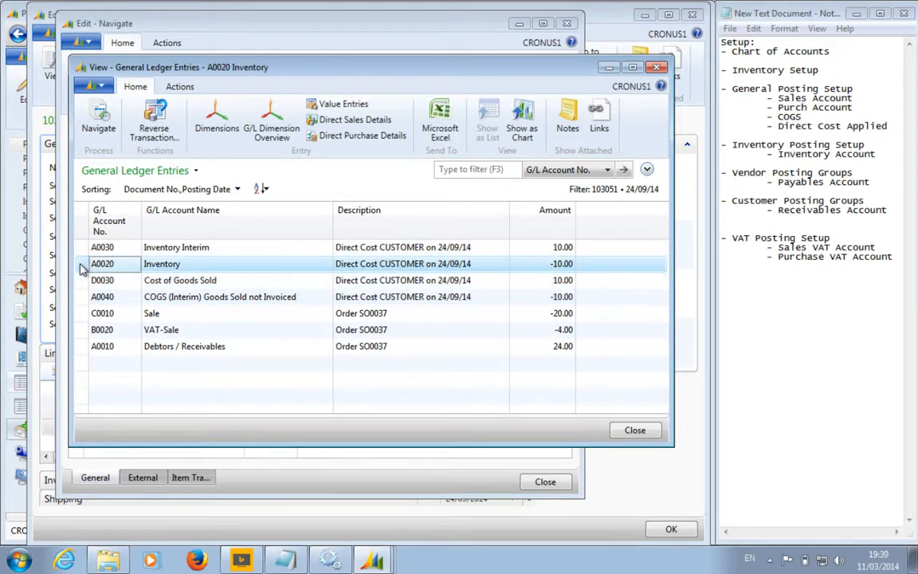
{"action": "left_click", "coordinate": [82, 312]}
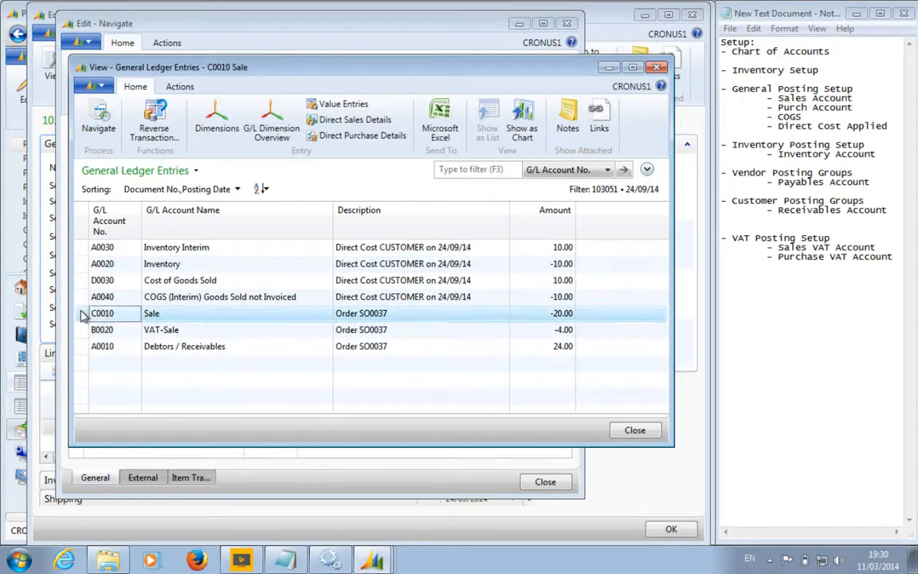
{"action": "left_click", "coordinate": [81, 332], "text": "shift"}
{"action": "left_click", "coordinate": [83, 347], "text": "shift"}
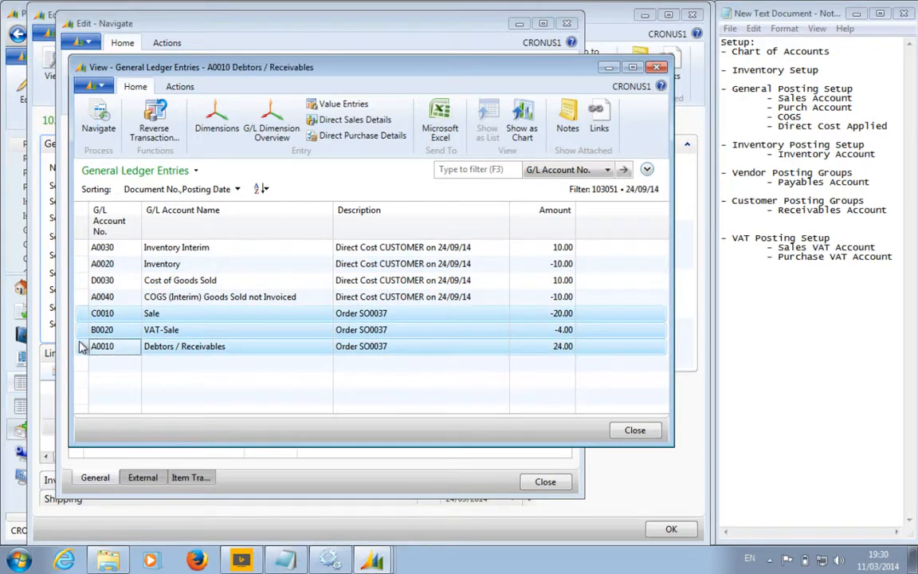